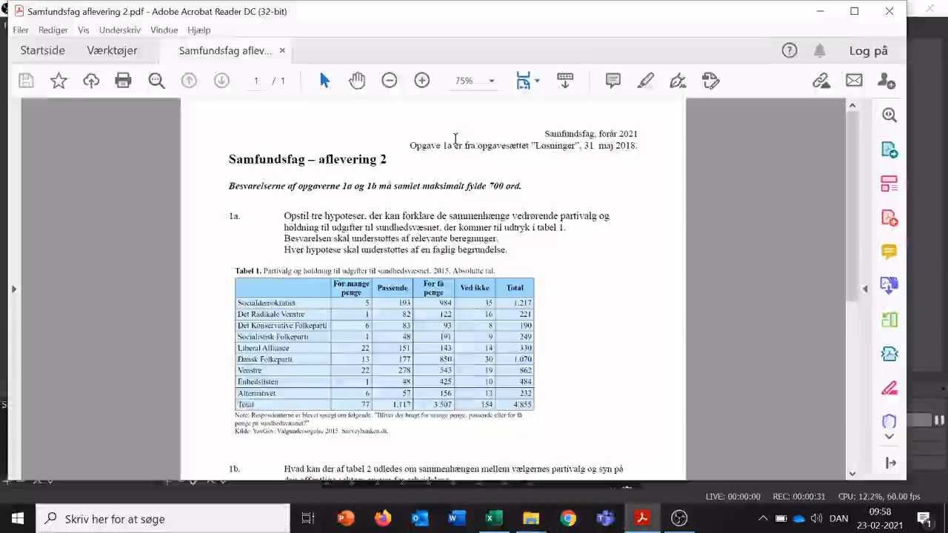
View assignment 1a and its Table 1 in the PDF at 100% zoom, and switch to the Table 1 workbook in Excel.
left_click(420, 80)
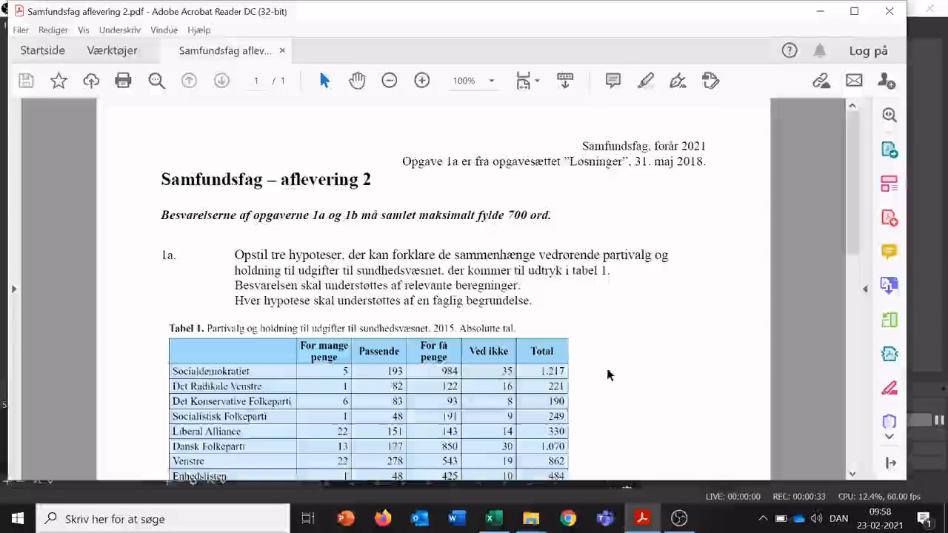
scroll(608, 375, "down", 1)
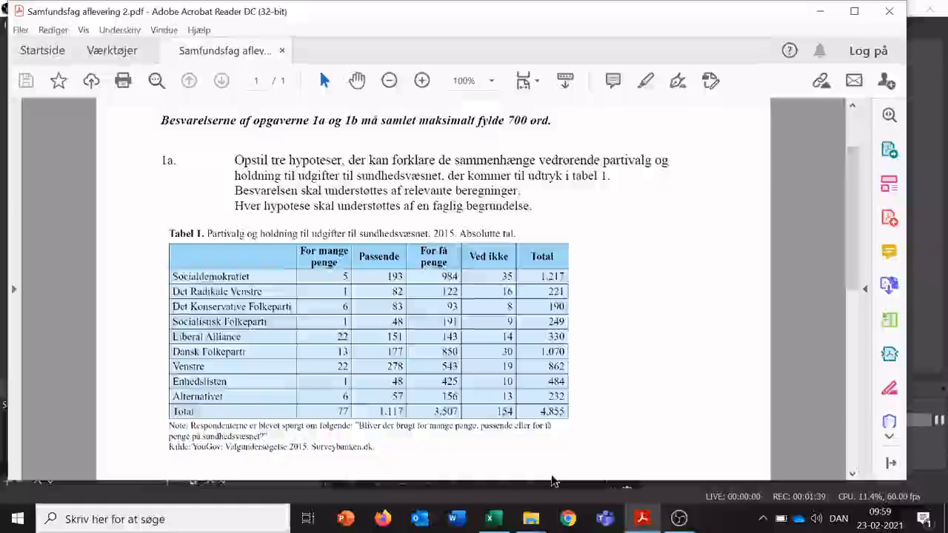
mouse_move(495, 524)
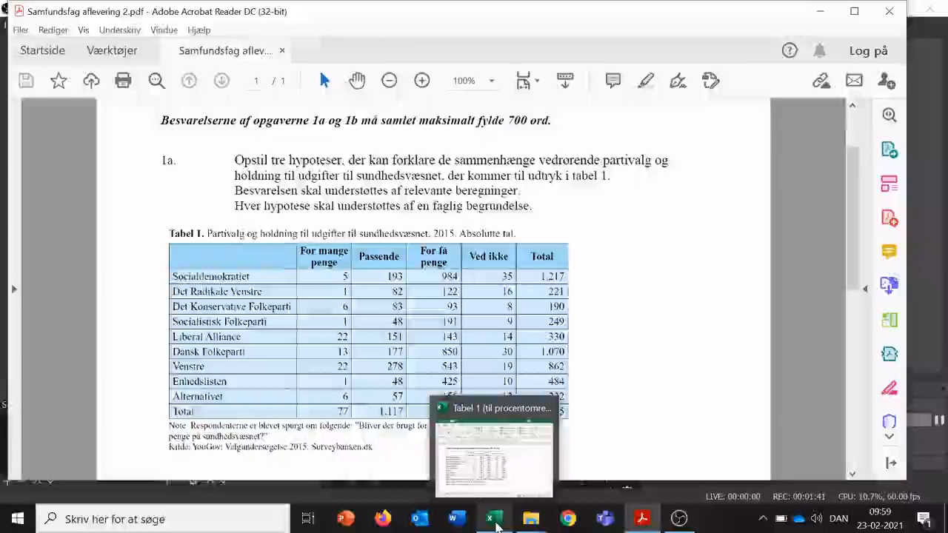
left_click(504, 437)
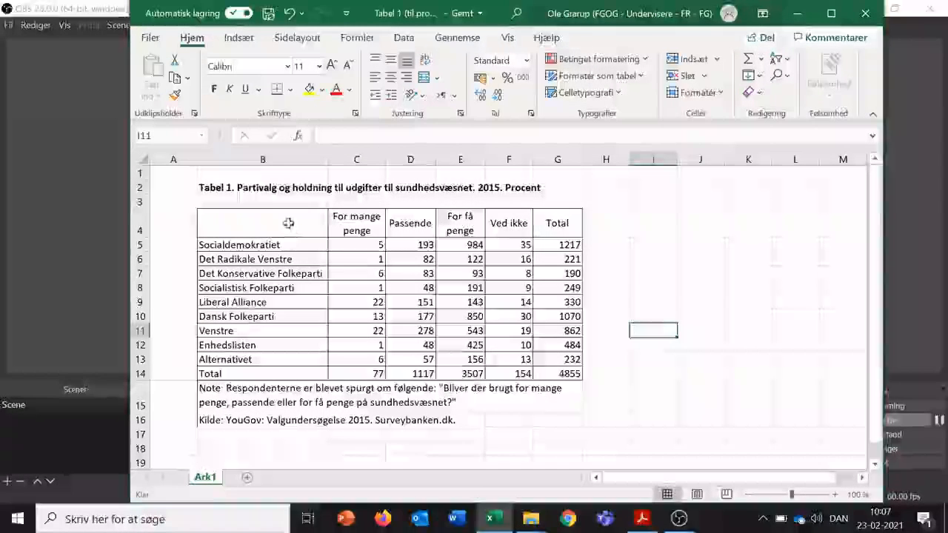
Copy the whole table in B4:G14 and paste the duplicate below the source note, starting at cell B19.
mouse_move(288, 223)
left_mouse_down()
mouse_move(525, 300)
mouse_move(542, 316)
mouse_move(548, 373)
left_mouse_up()
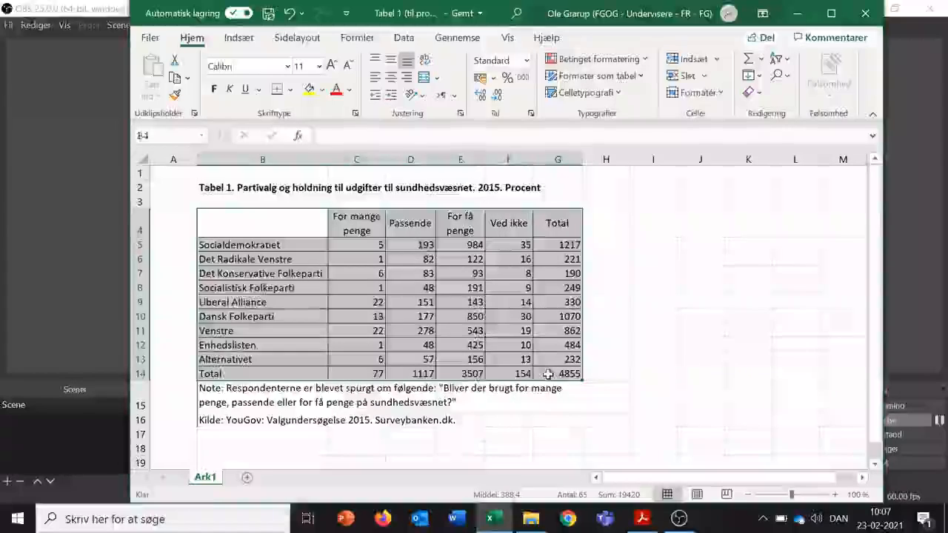
key("ctrl+c")
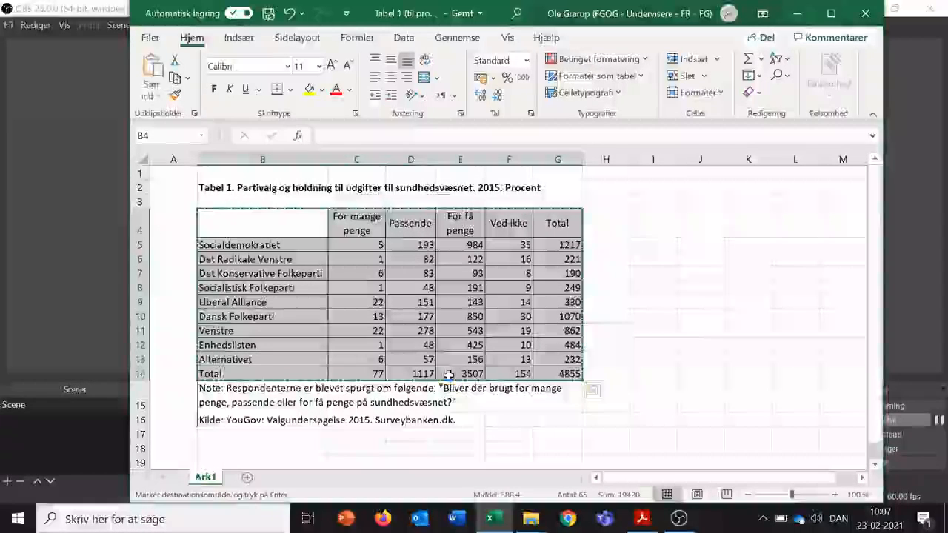
scroll(449, 375, "down", 3)
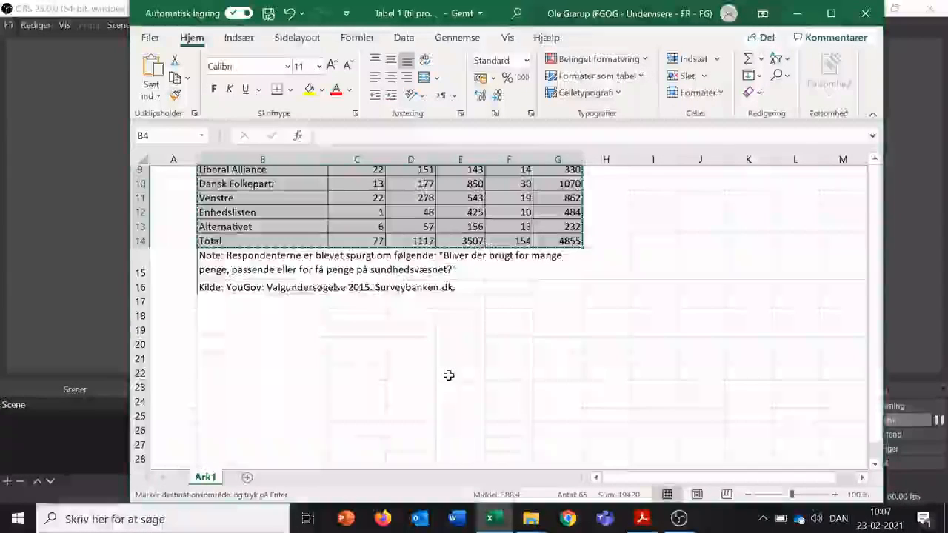
left_click(239, 322)
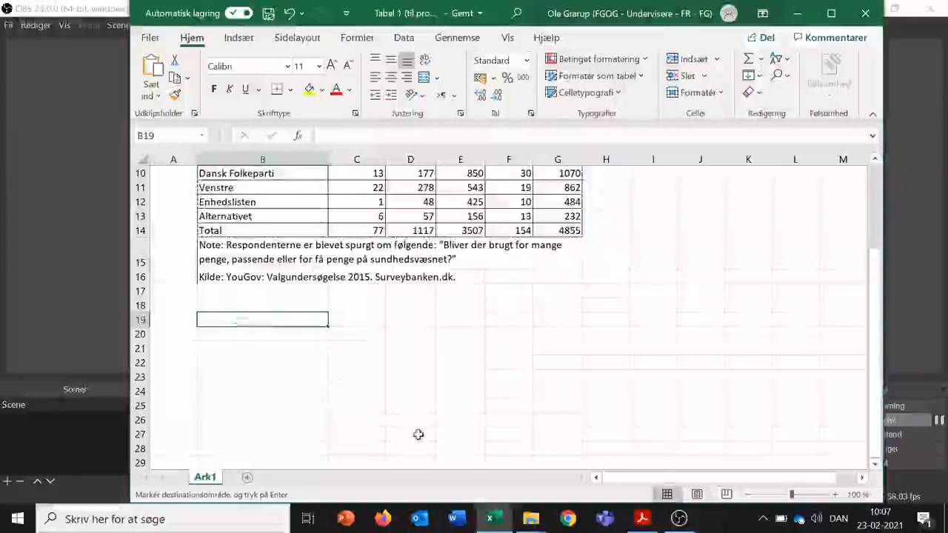
key("ctrl+v")
scroll(681, 389, "down", 1)
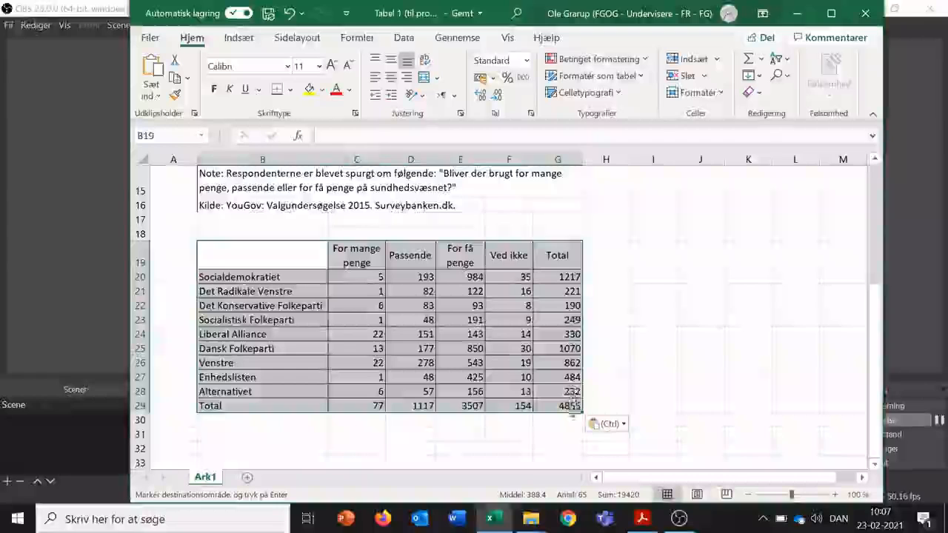
left_click(530, 435)
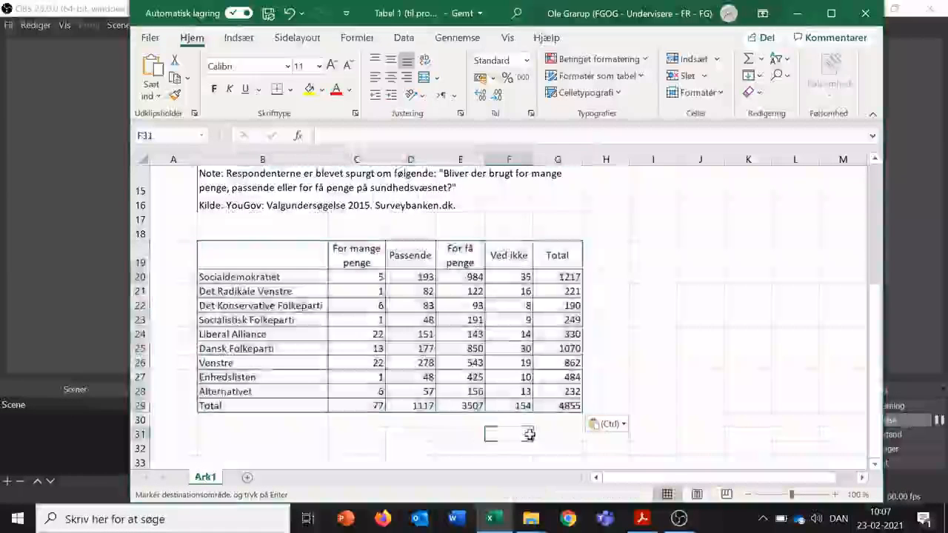
Clear all numbers from C20:G29 in the duplicated table, keeping its party names and column headings.
left_click_drag(558, 406, 379, 281)
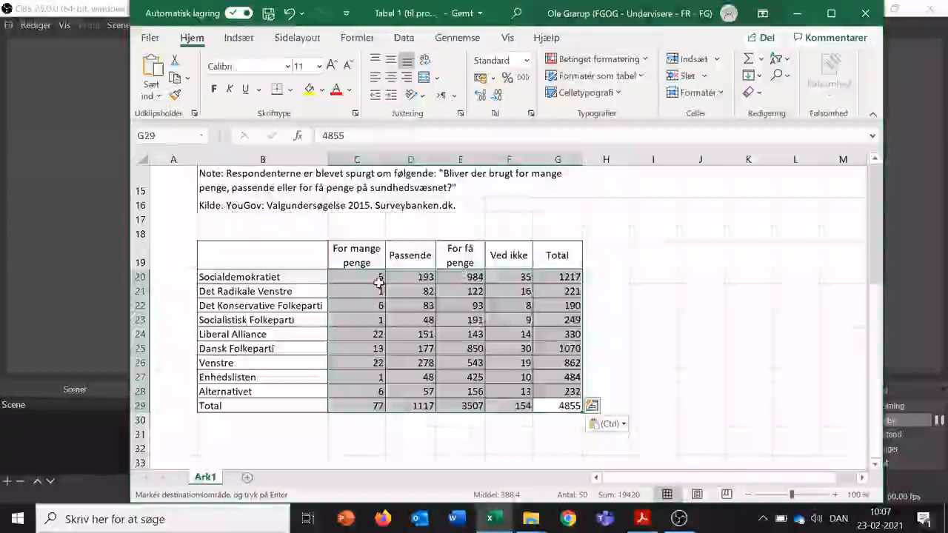
right_click(378, 283)
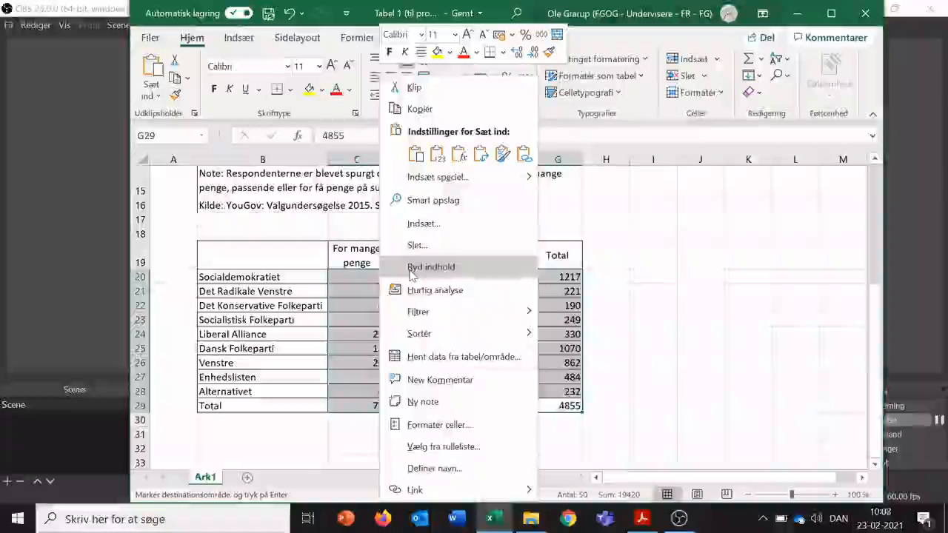
left_click(412, 271)
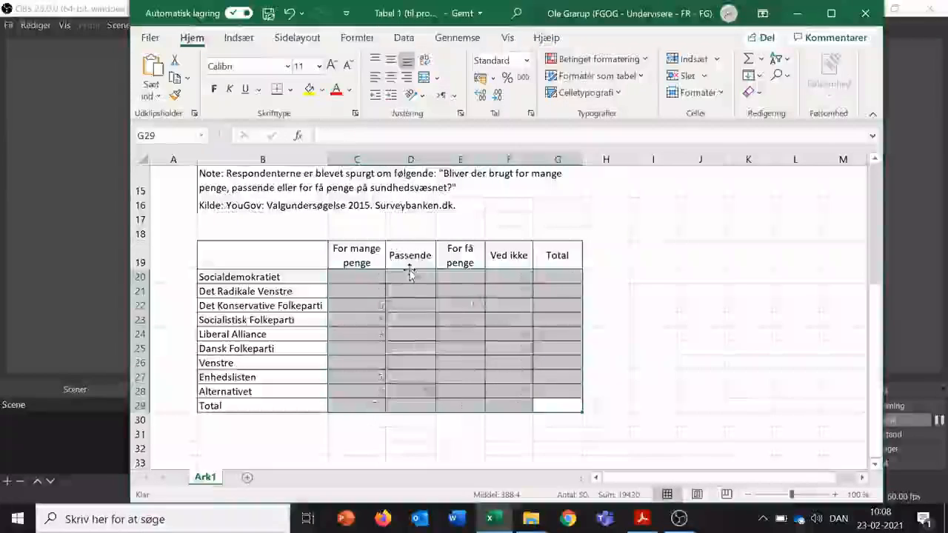
left_click(641, 379)
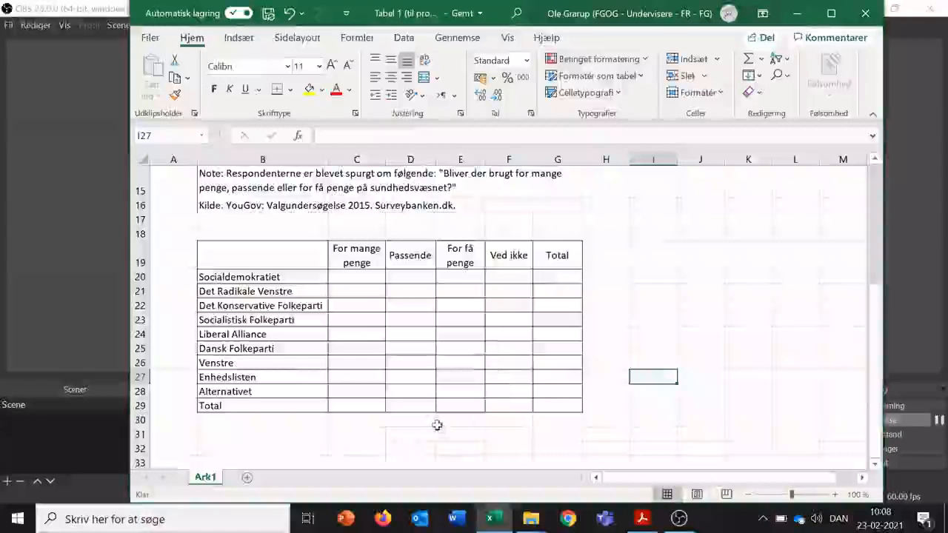
Compare the original table's absolute numbers with the emptied copy and look at the Socialdemokratiet total in G5.
scroll(544, 344, "up", 3)
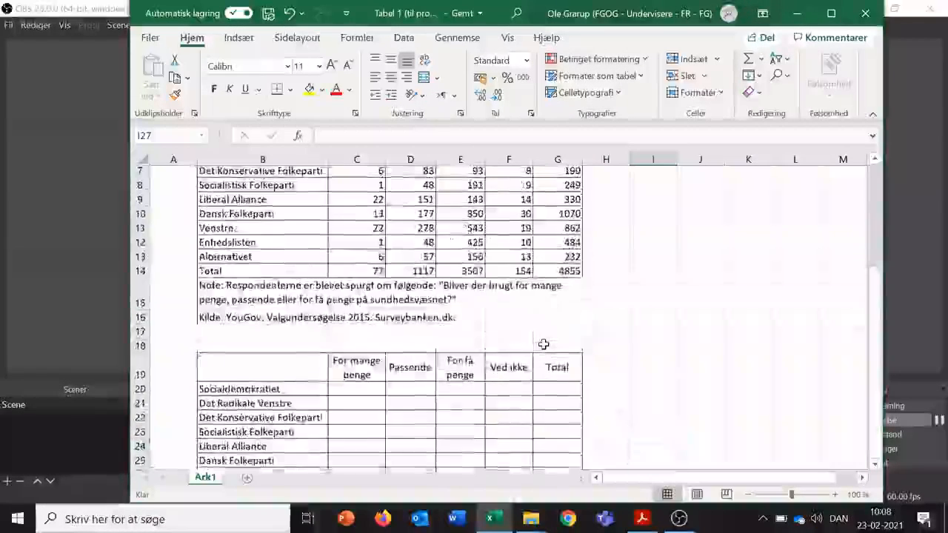
scroll(545, 343, "up", 1)
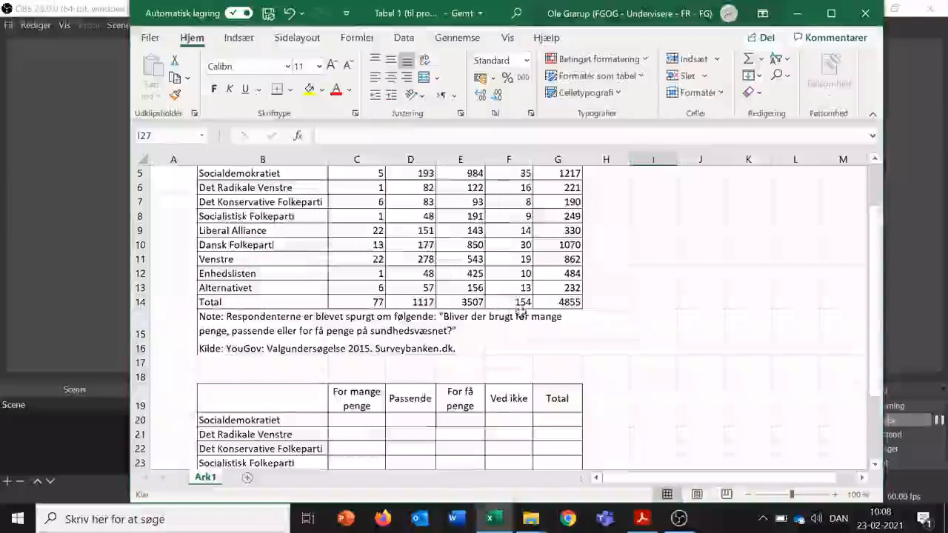
scroll(521, 312, "up", 1)
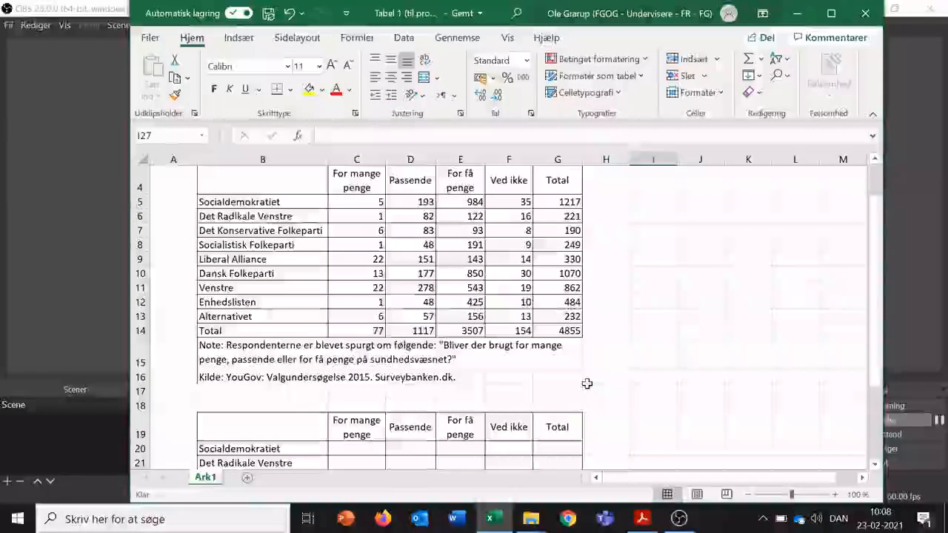
scroll(587, 384, "down", 3)
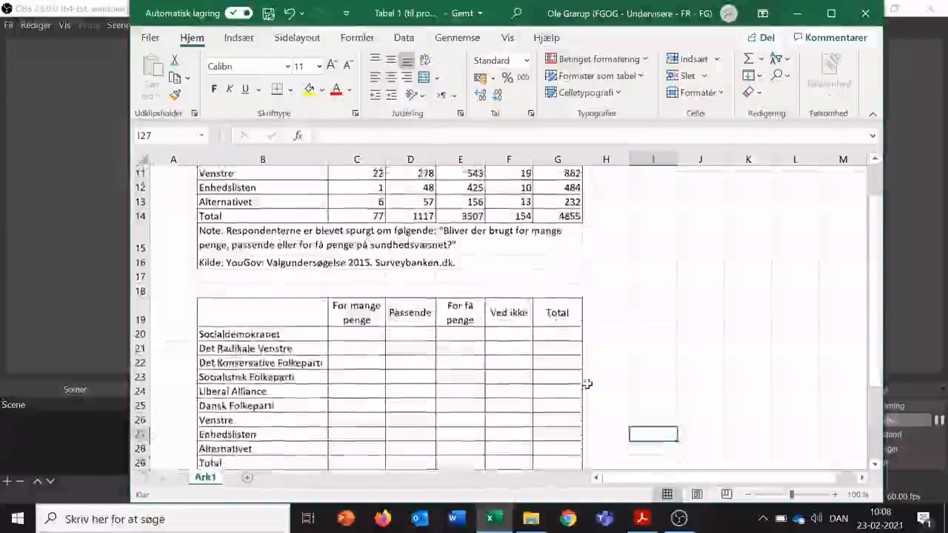
scroll(415, 321, "up", 3)
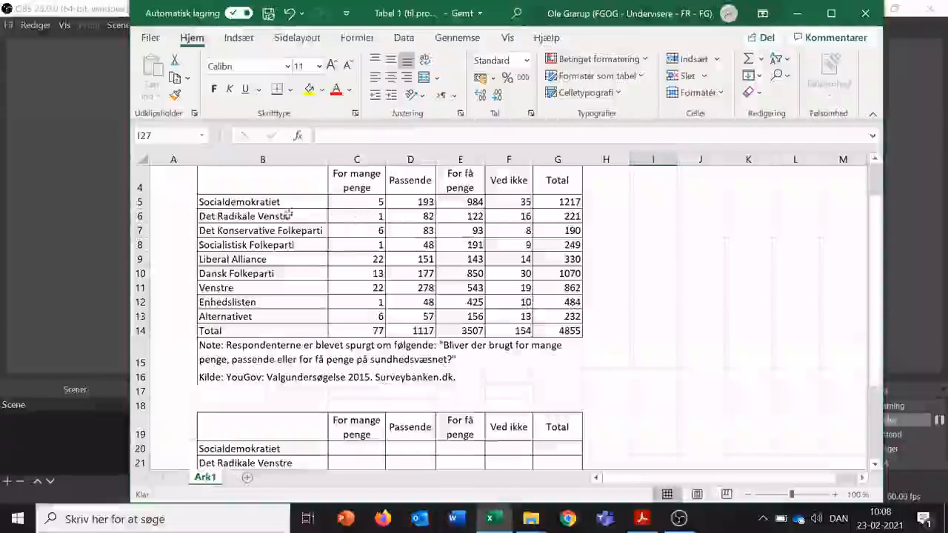
left_click(558, 203)
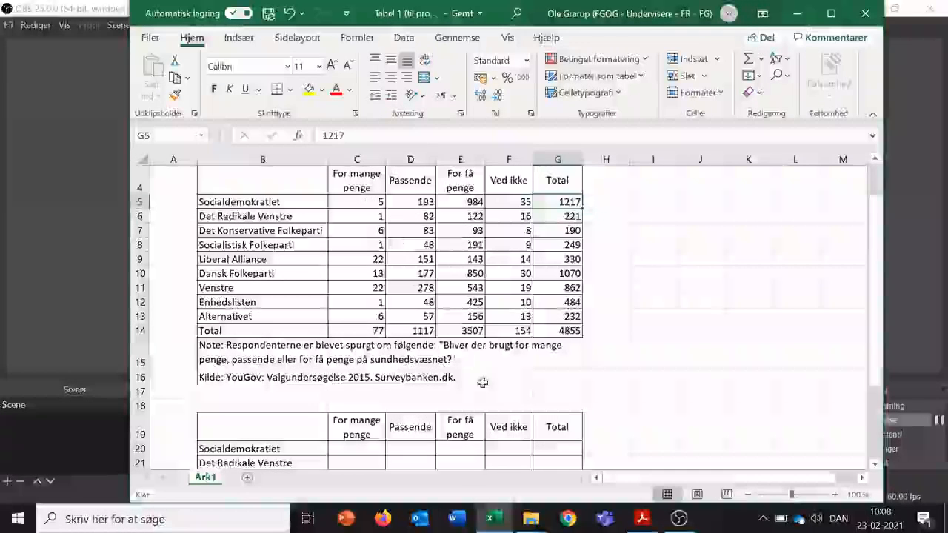
Calculate the Socialdemokratiet percentage for "For mange penge" in C20 with the formula =C5/G5*100.
left_click(355, 449)
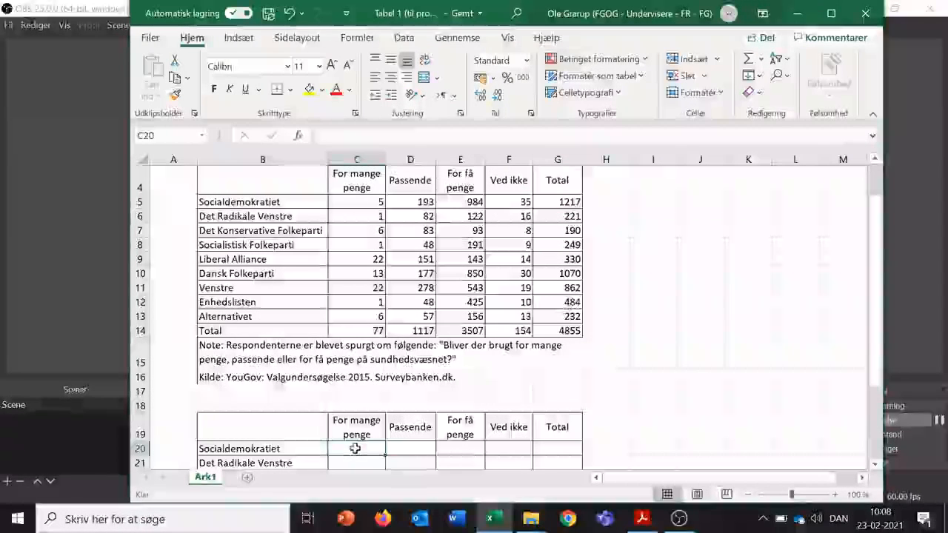
scroll(422, 429, "down", 1)
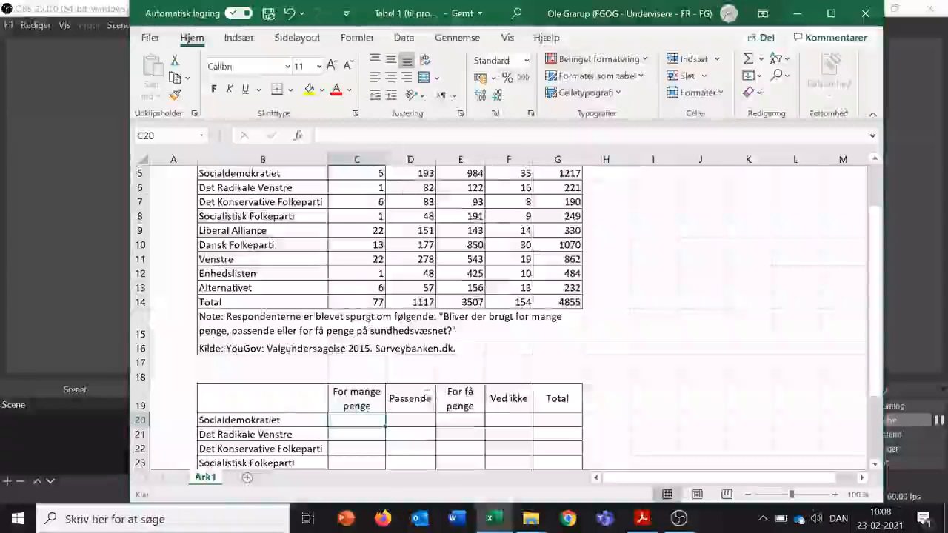
key("F2")
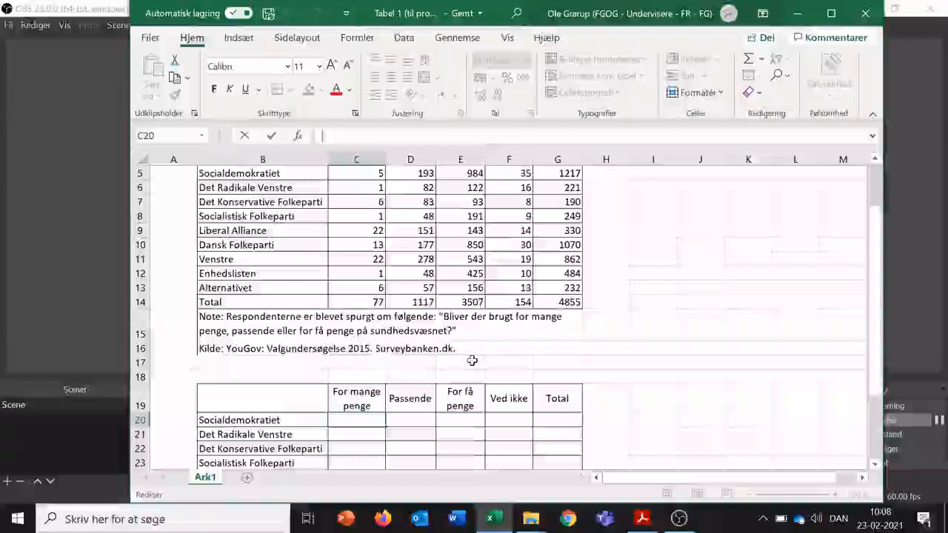
type("=")
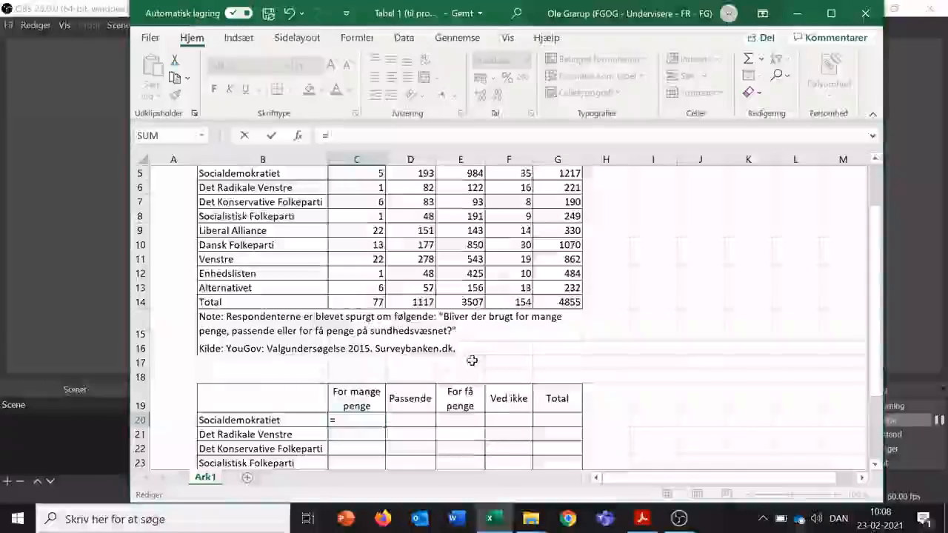
scroll(472, 361, "up", 1)
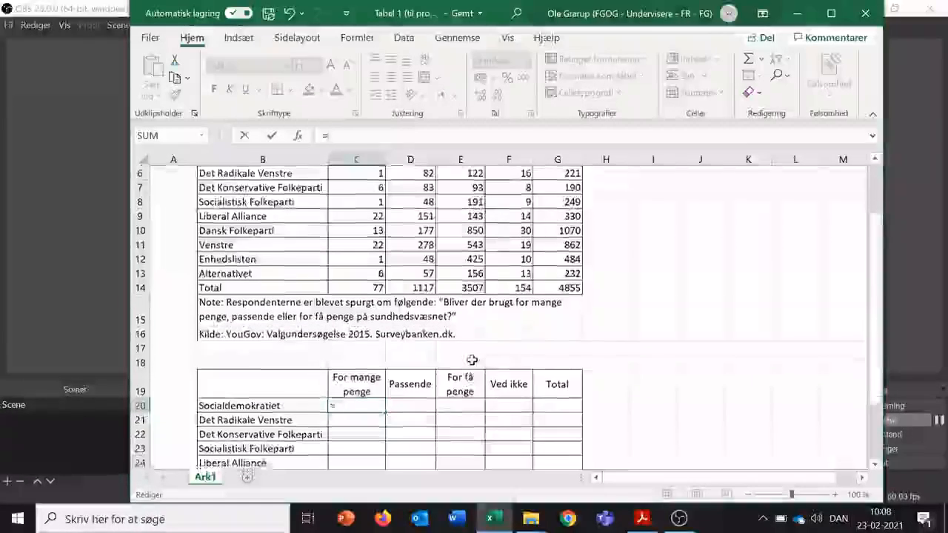
scroll(472, 361, "up", 1)
scroll(470, 359, "down", 1)
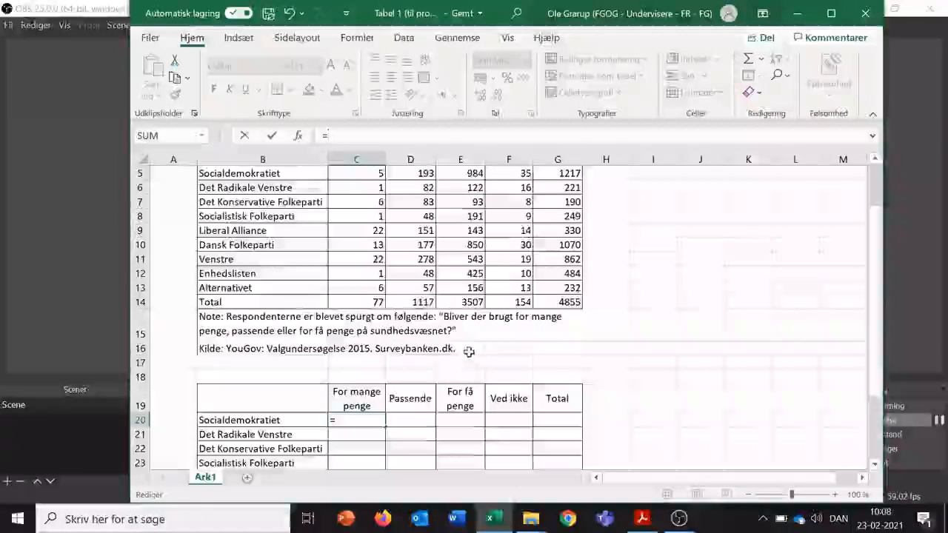
left_click(371, 171)
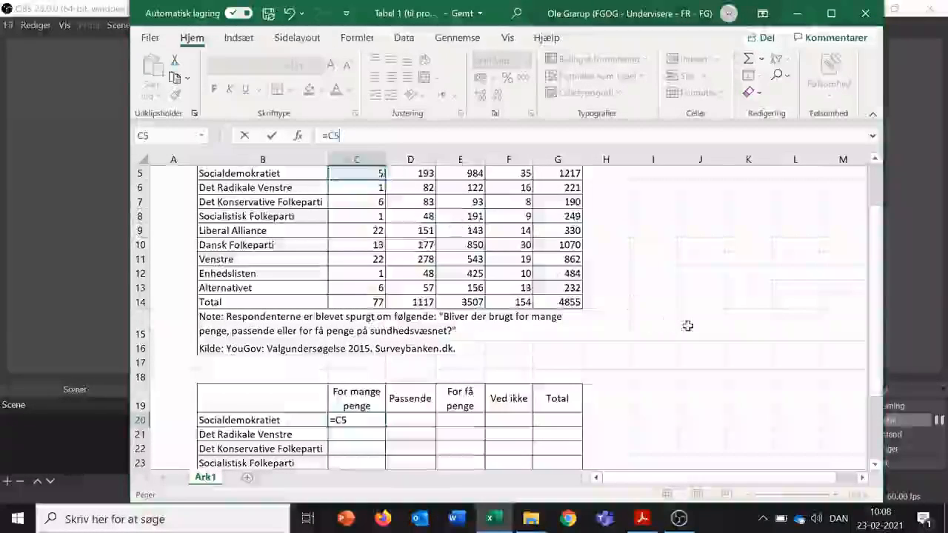
scroll(688, 327, "up", 1)
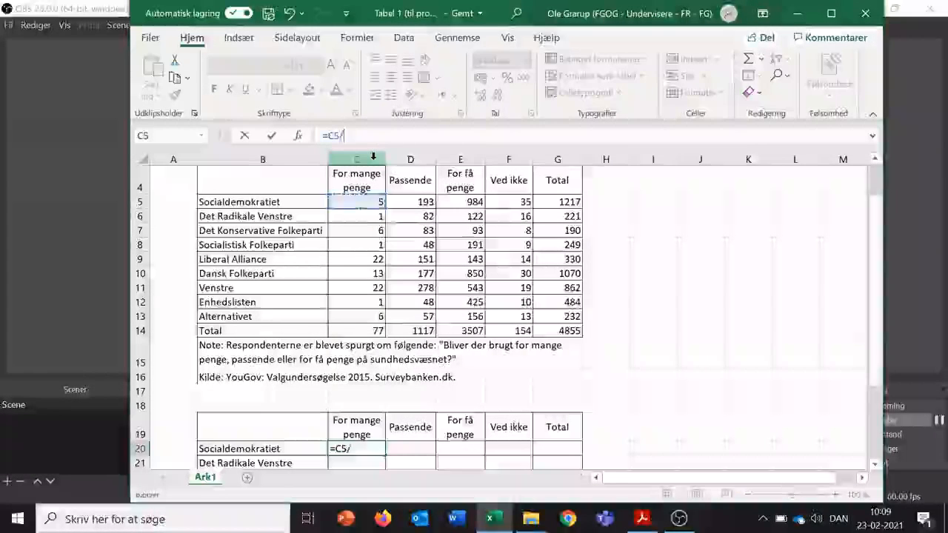
type("/")
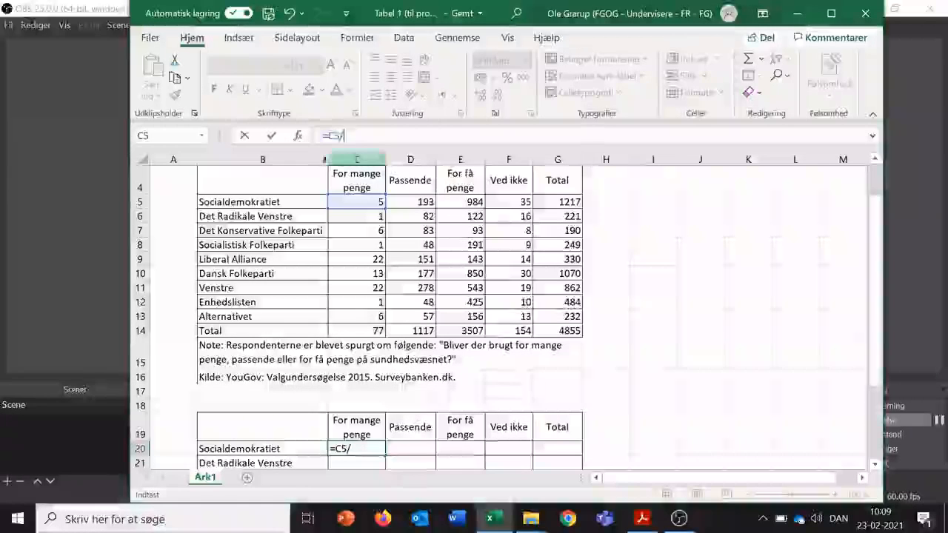
left_click(579, 202)
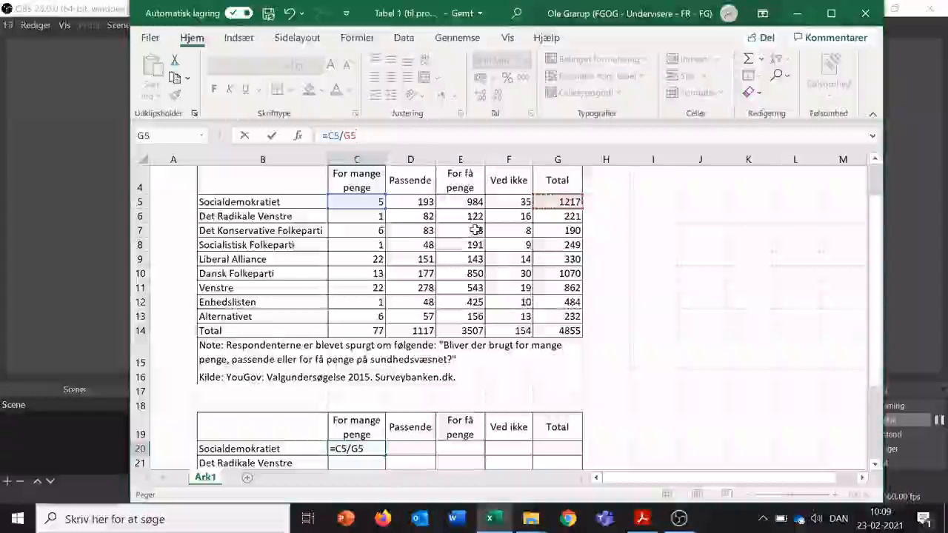
type("*")
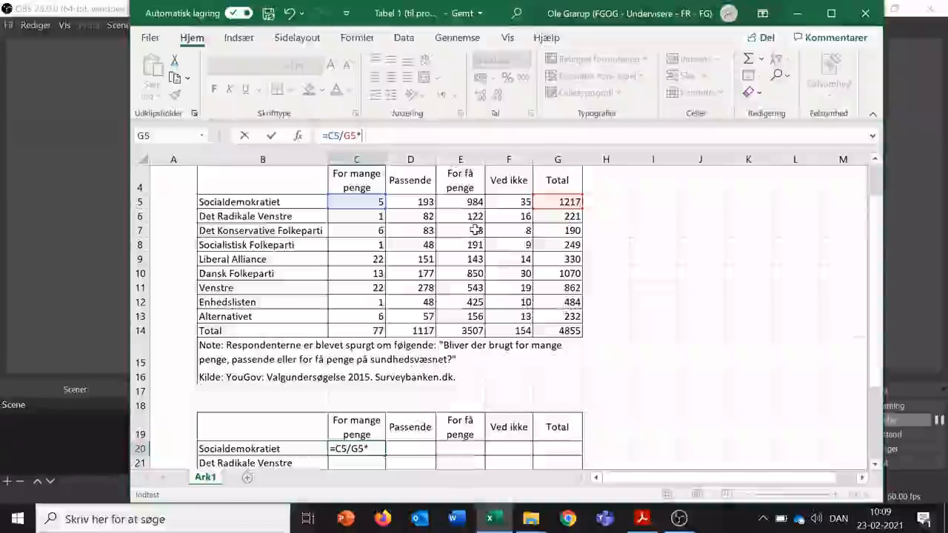
type("100")
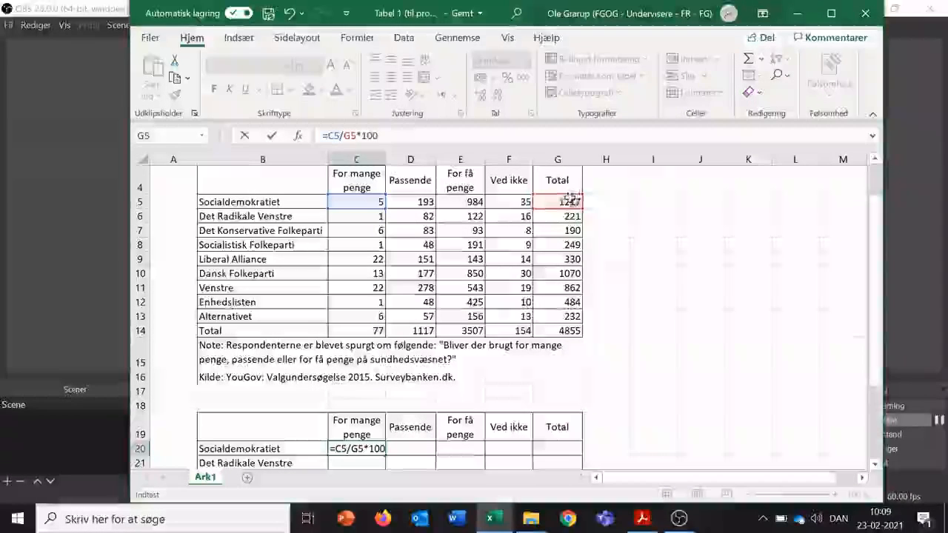
scroll(627, 262, "down", 1)
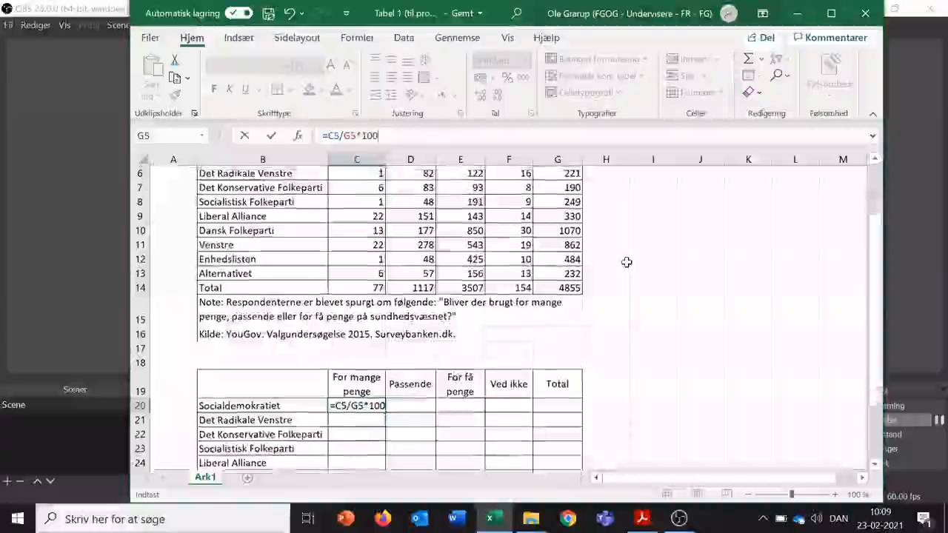
key("Return")
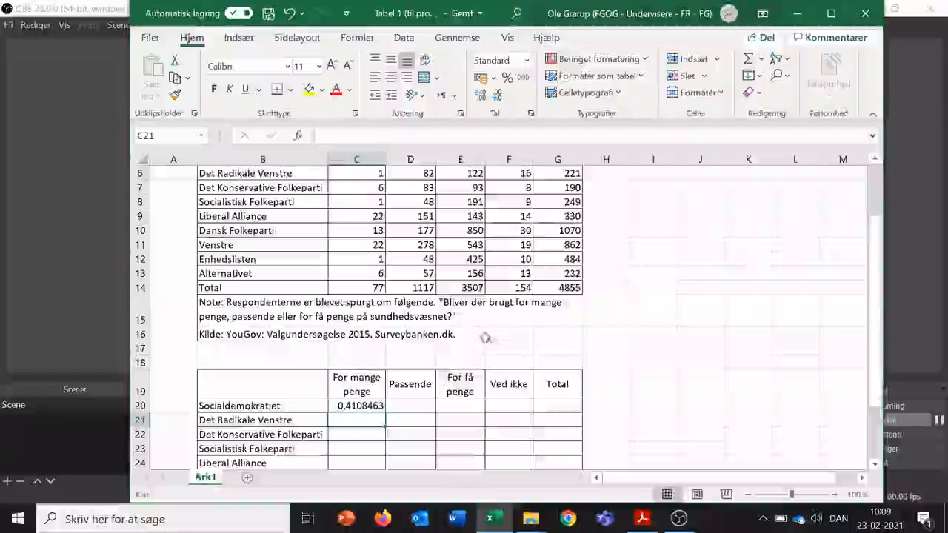
left_click(378, 405)
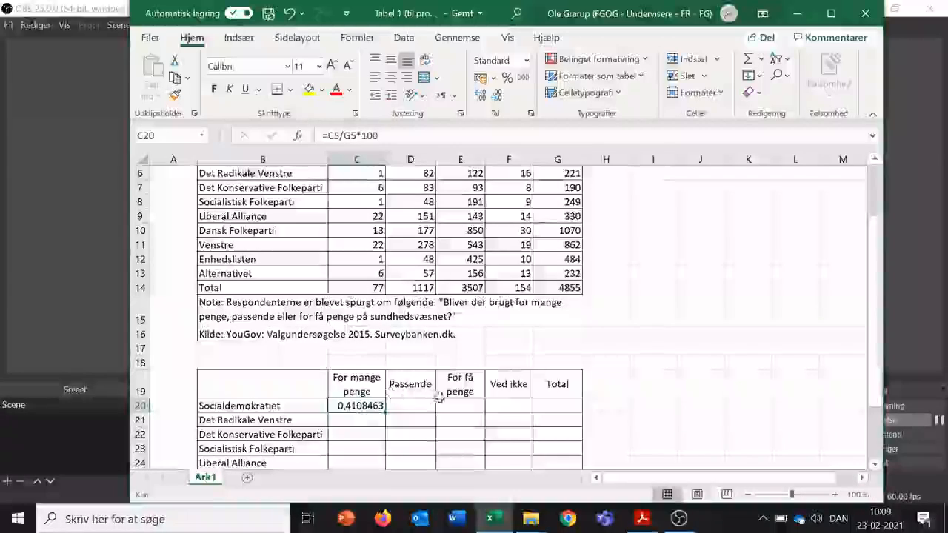
Format the cells C20:G29 in the duplicated table to show one decimal place.
scroll(647, 430, "down", 2)
scroll(647, 429, "down", 1)
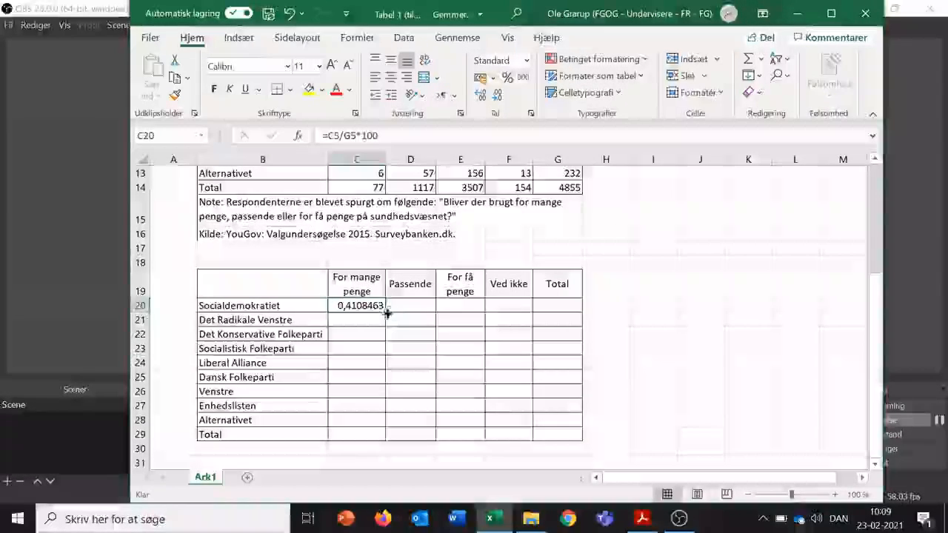
left_click(417, 324)
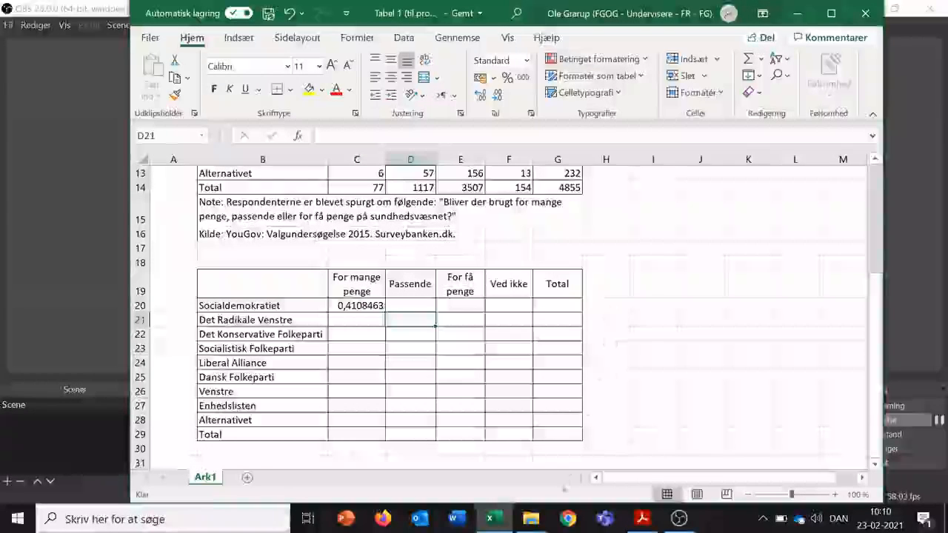
left_click(360, 306)
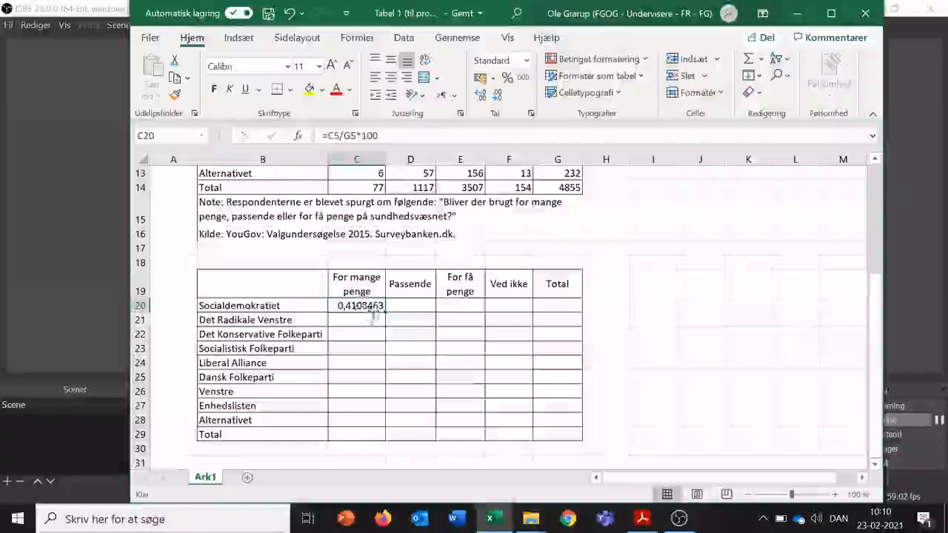
left_click(404, 336)
left_click_drag(348, 305, 564, 435)
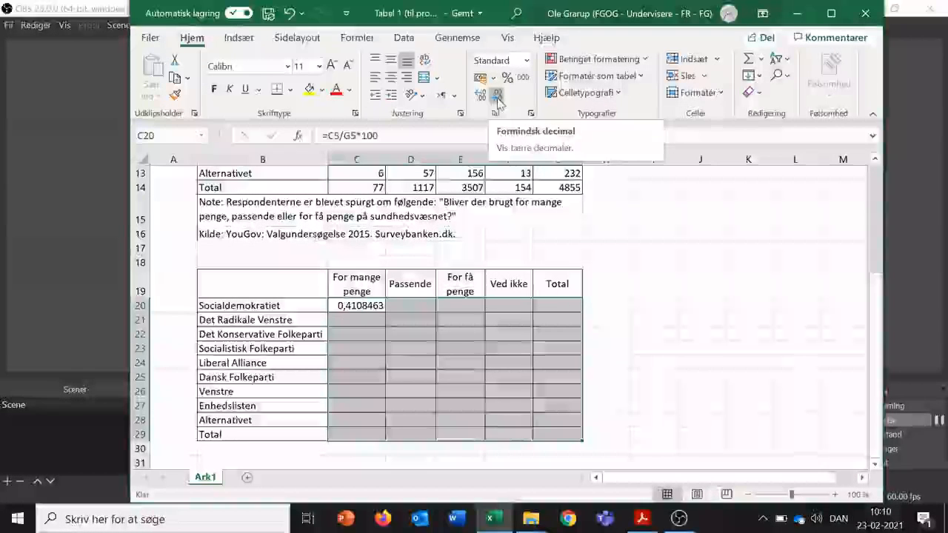
left_click(498, 102)
left_click(498, 102)
left_click(498, 102)
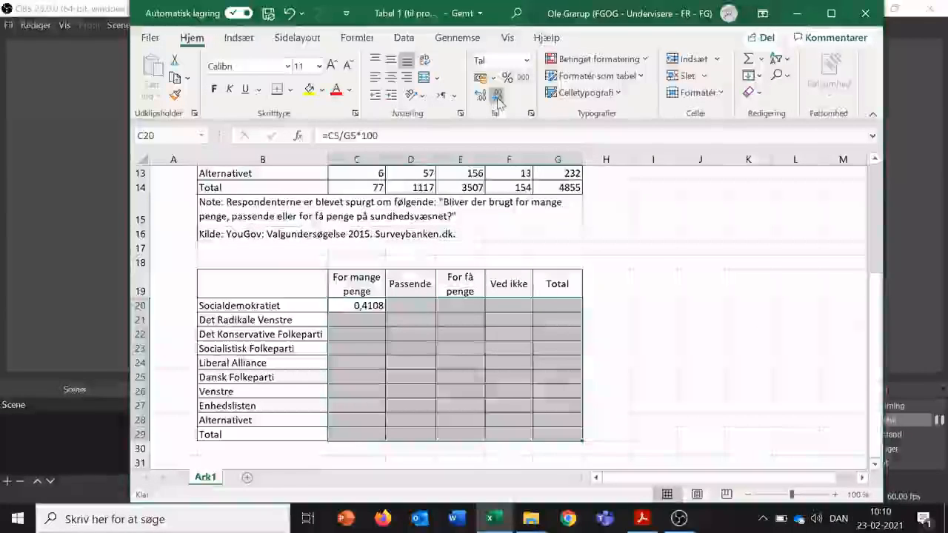
left_click(498, 102)
left_click(498, 102)
left_click(498, 103)
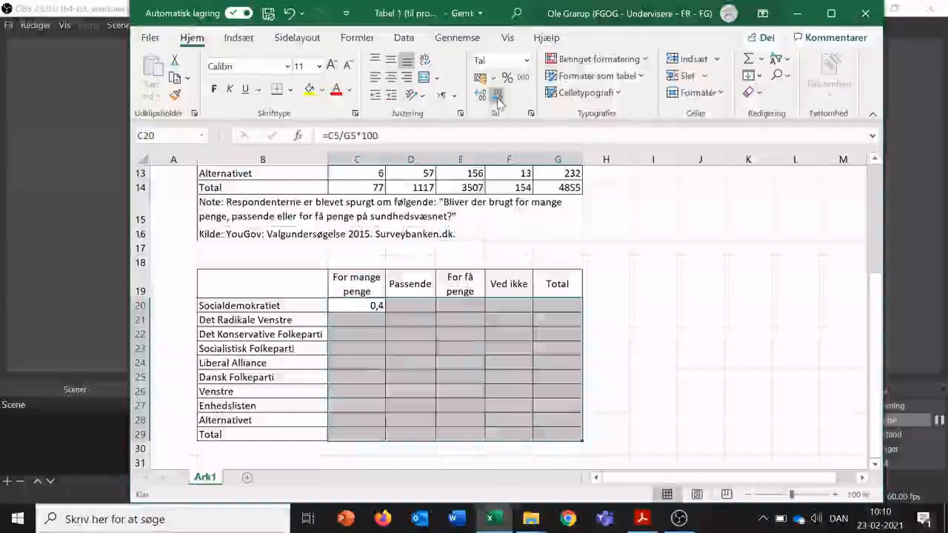
left_click(666, 237)
Compare the original counts and Total column with the percentage table, checking C20's formula and the Socialdemokratiet total in G5.
scroll(666, 238, "up", 3)
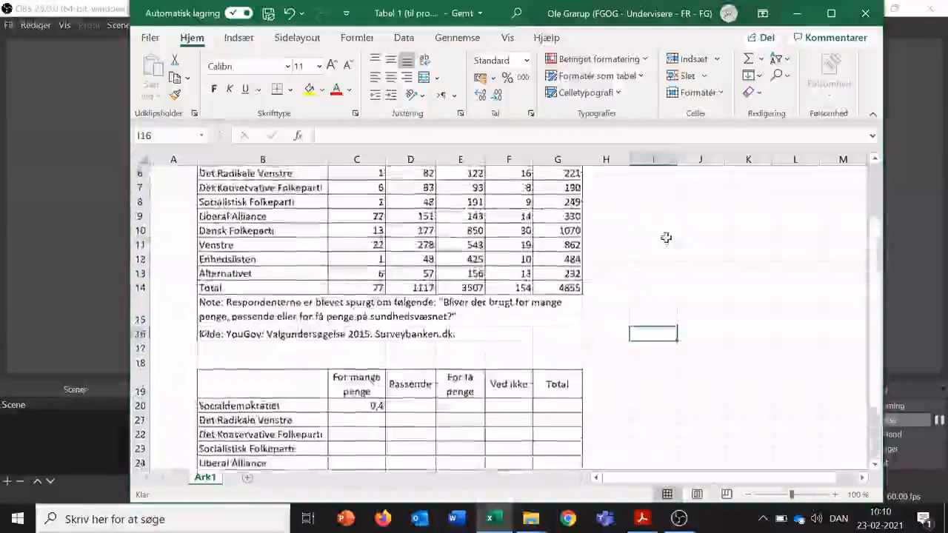
scroll(666, 237, "up", 2)
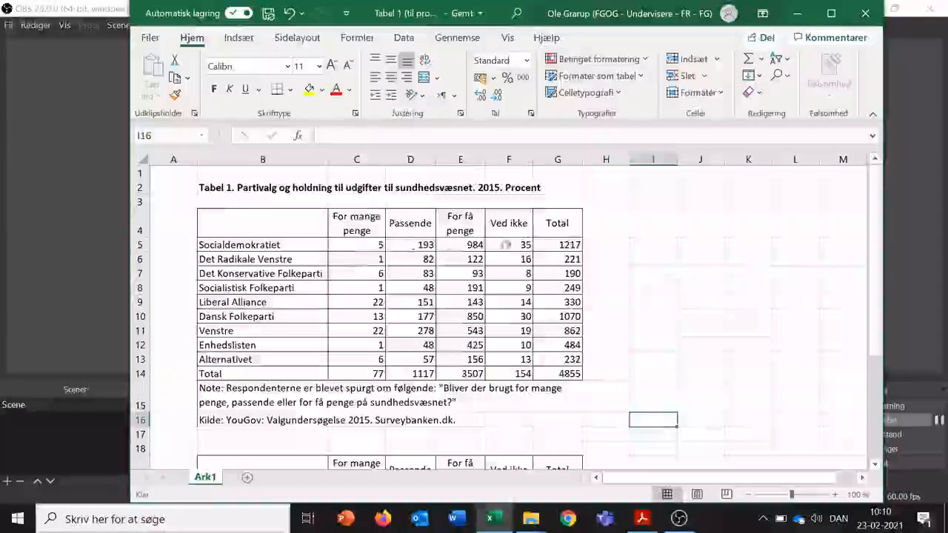
scroll(726, 381, "down", 3)
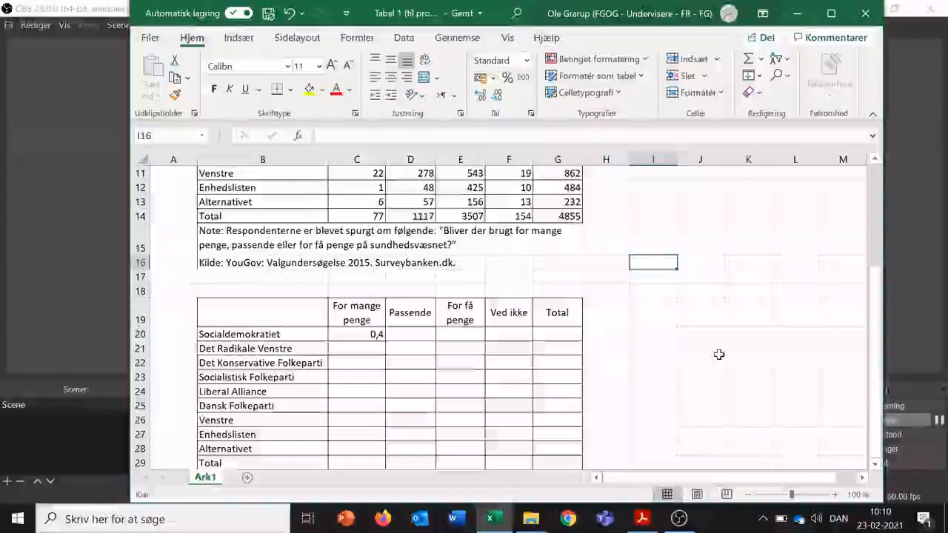
scroll(718, 355, "up", 3)
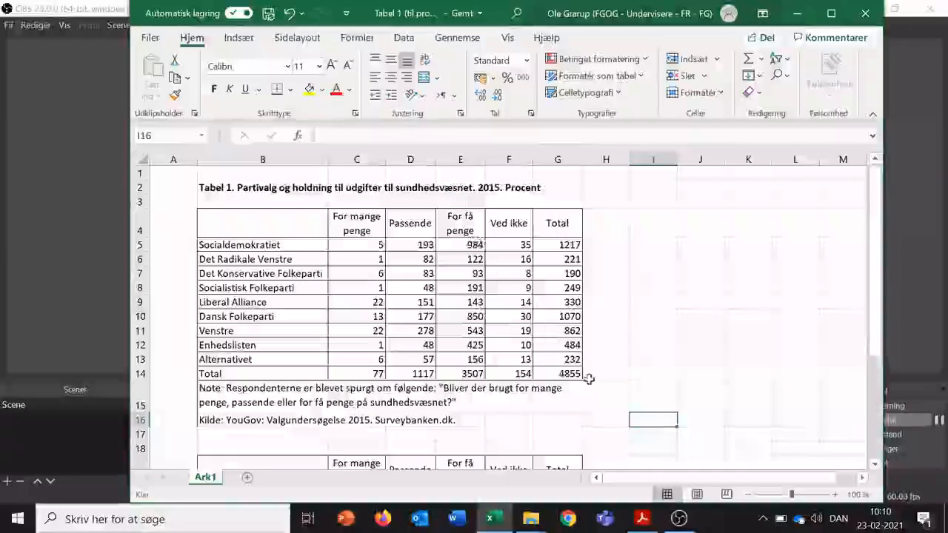
scroll(589, 379, "down", 2)
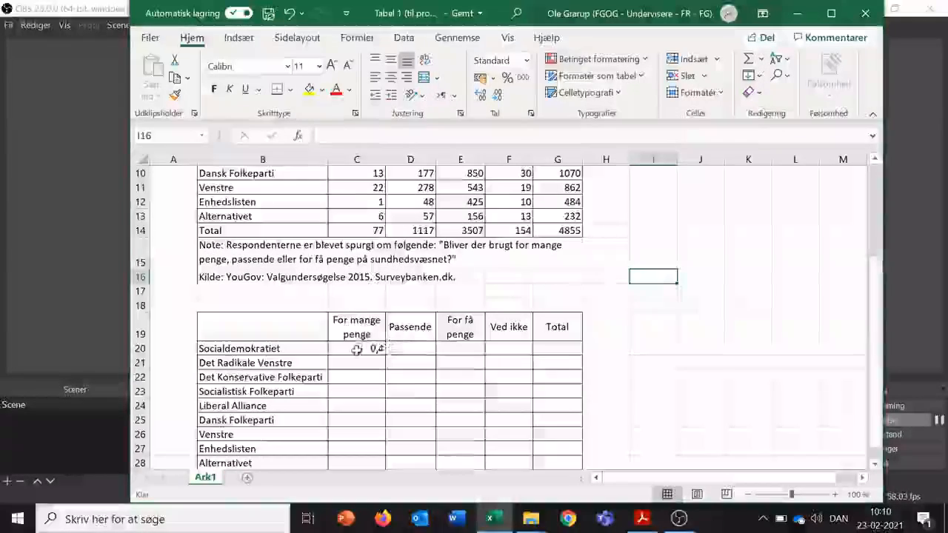
left_click(358, 348)
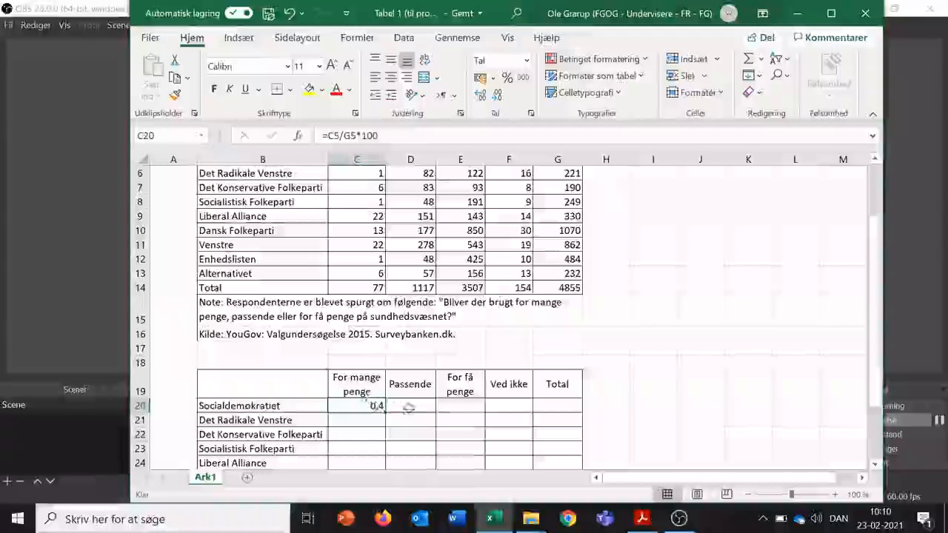
scroll(572, 408, "down", 2)
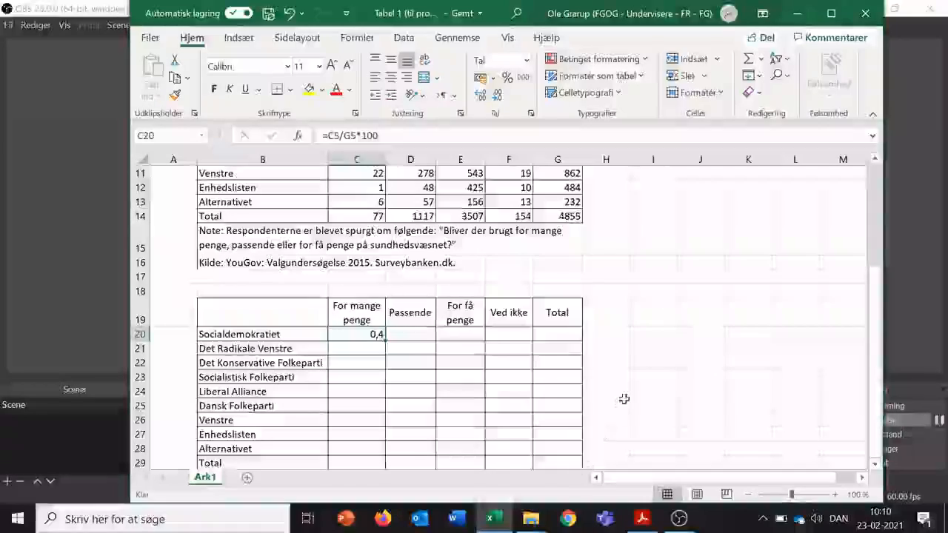
scroll(624, 398, "up", 3)
scroll(624, 399, "down", 2)
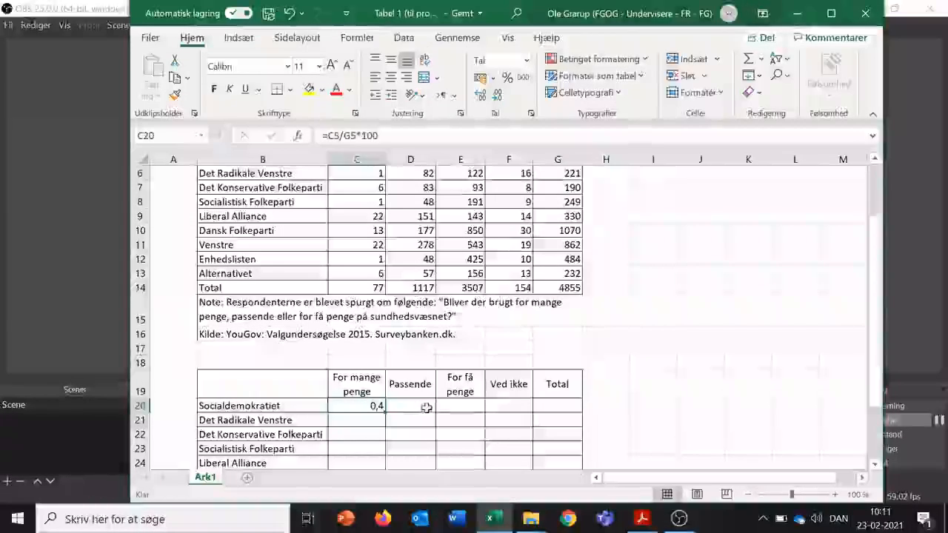
scroll(427, 408, "up", 1)
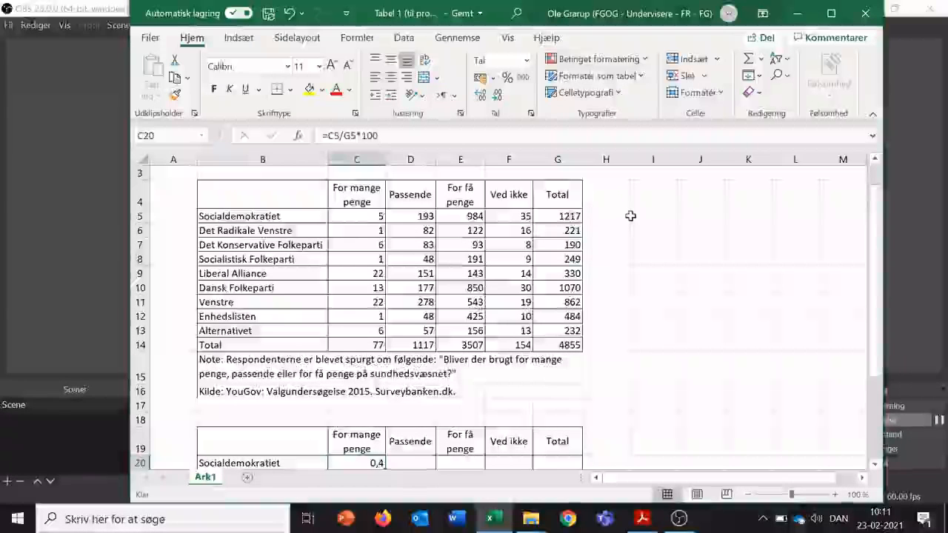
left_click(602, 215)
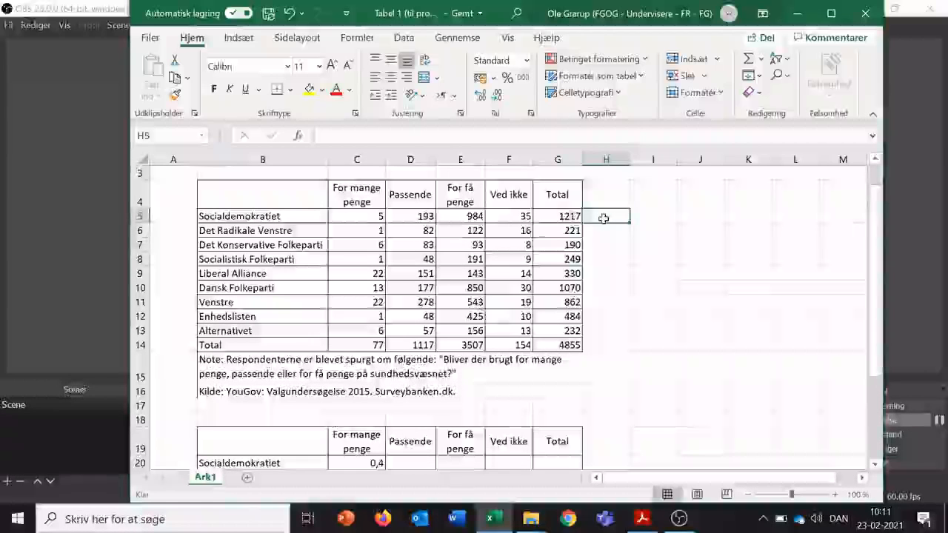
left_click(563, 219)
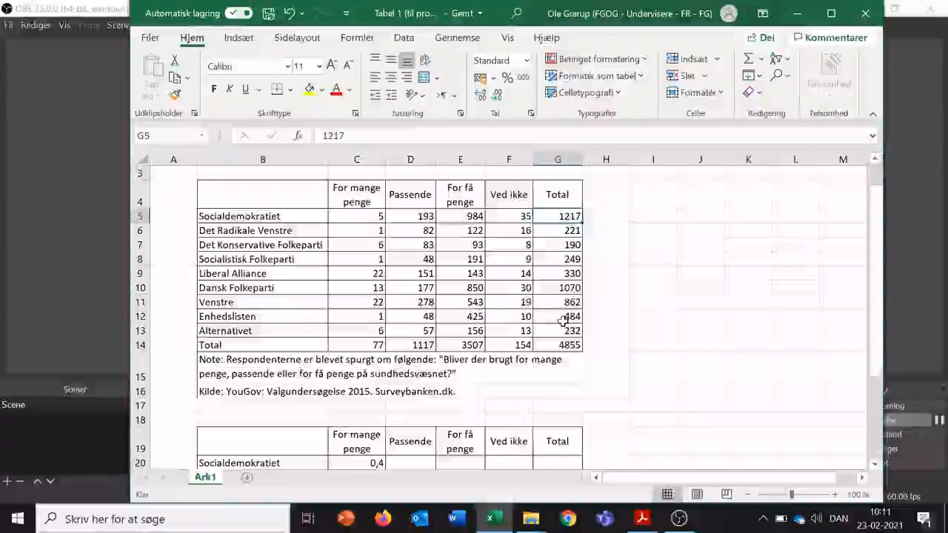
Lock the Total column reference in C20 by changing the formula to =C5/$G5*100.
left_click(346, 463)
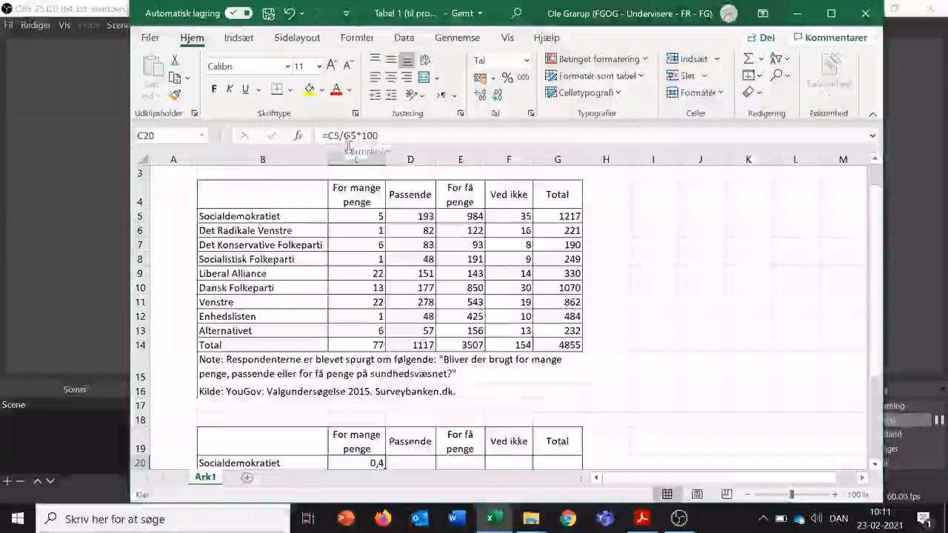
left_click(378, 135)
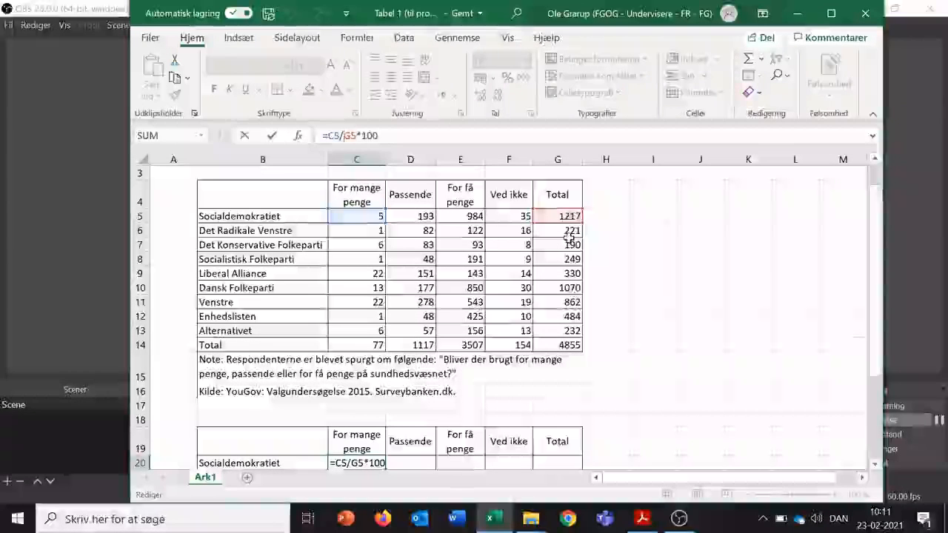
type("$")
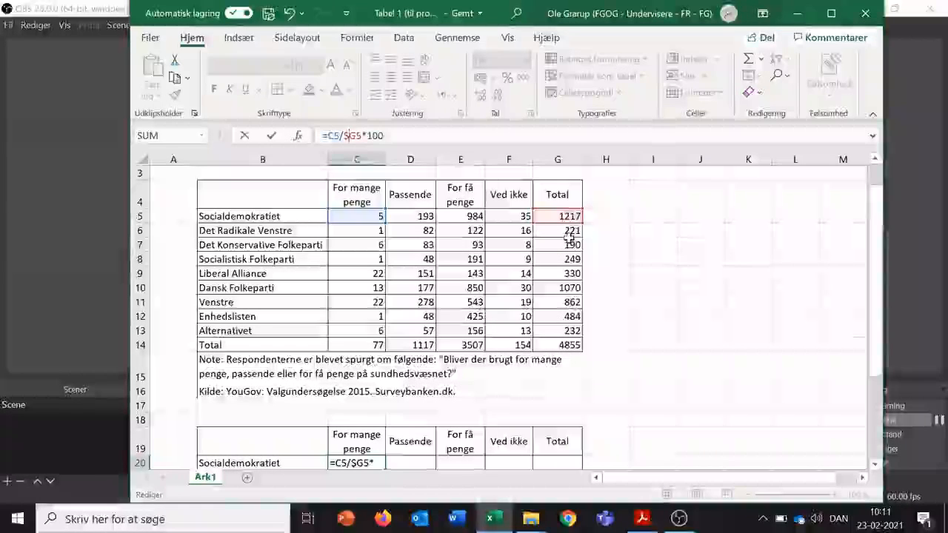
key("Return")
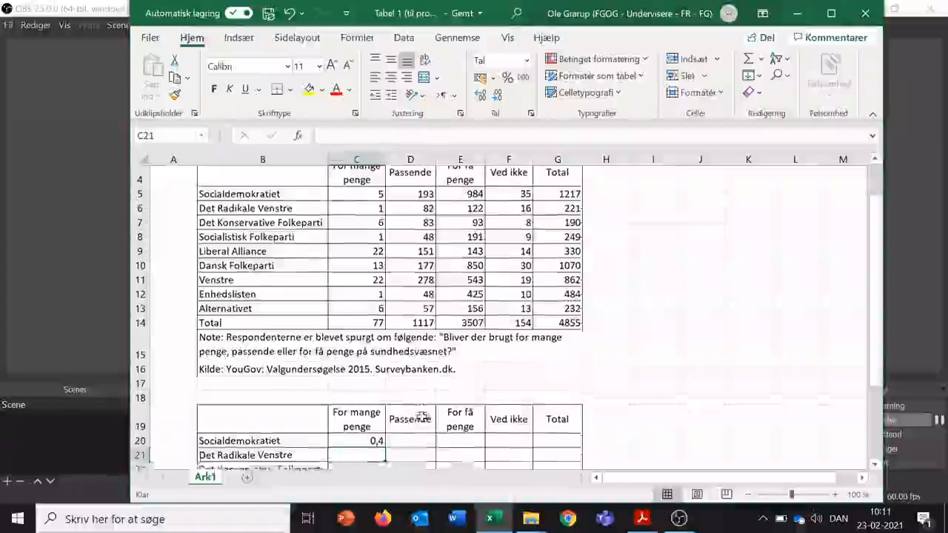
Review the formula in C20 against the Socialdemokratiet source cells C5 and G5 in the original table.
left_click(375, 447)
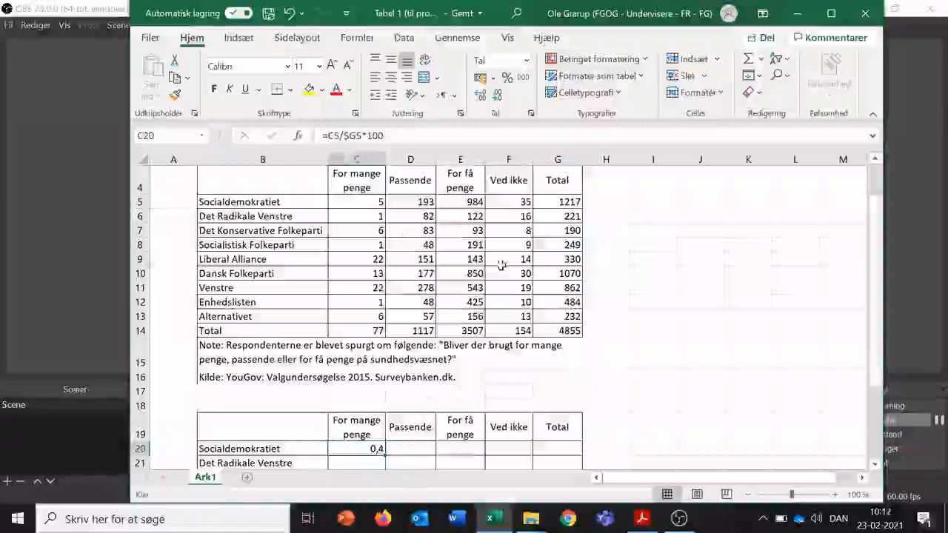
scroll(503, 318, "up", 1)
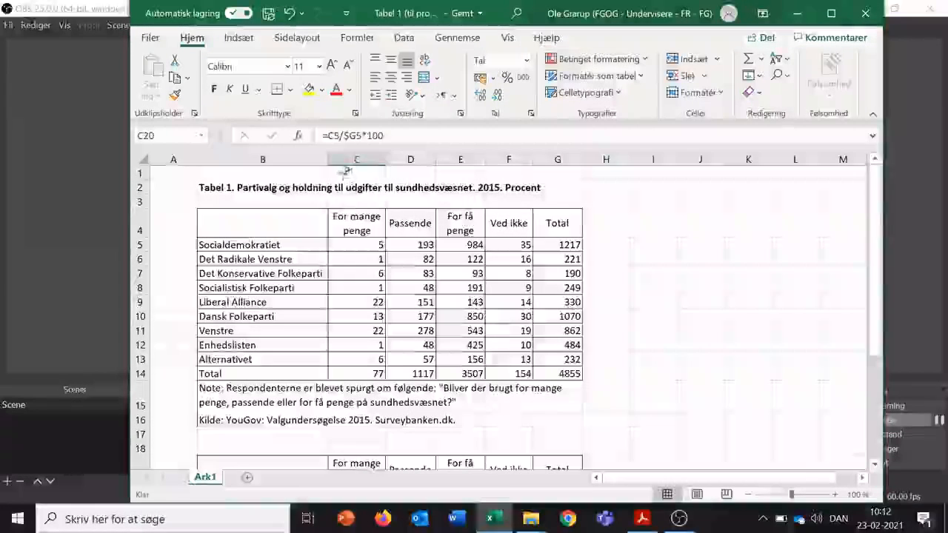
left_click(367, 246)
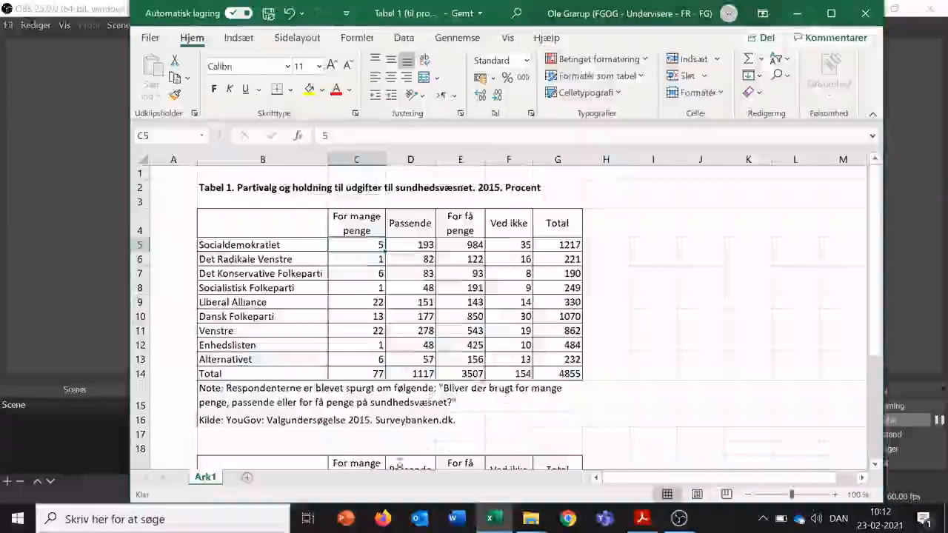
scroll(411, 419, "down", 1)
left_click(356, 463)
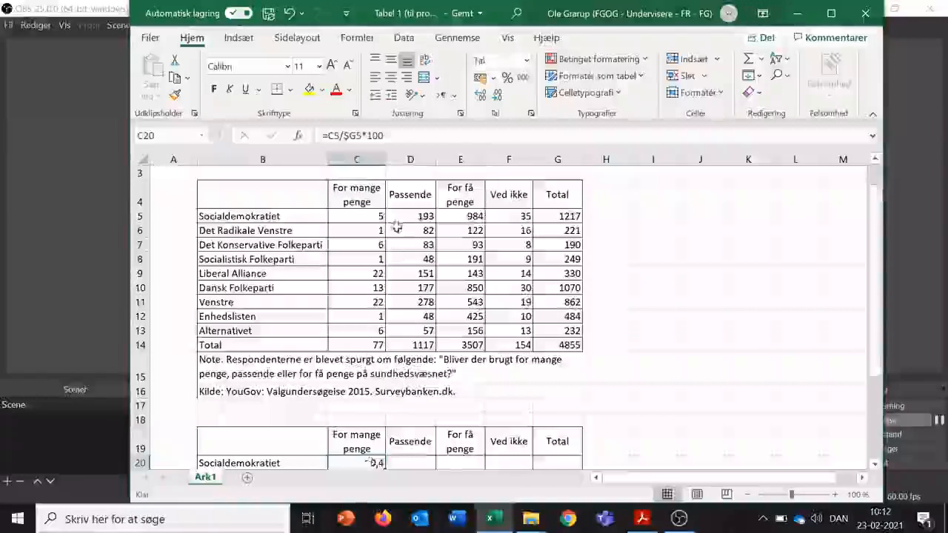
scroll(395, 227, "up", 1)
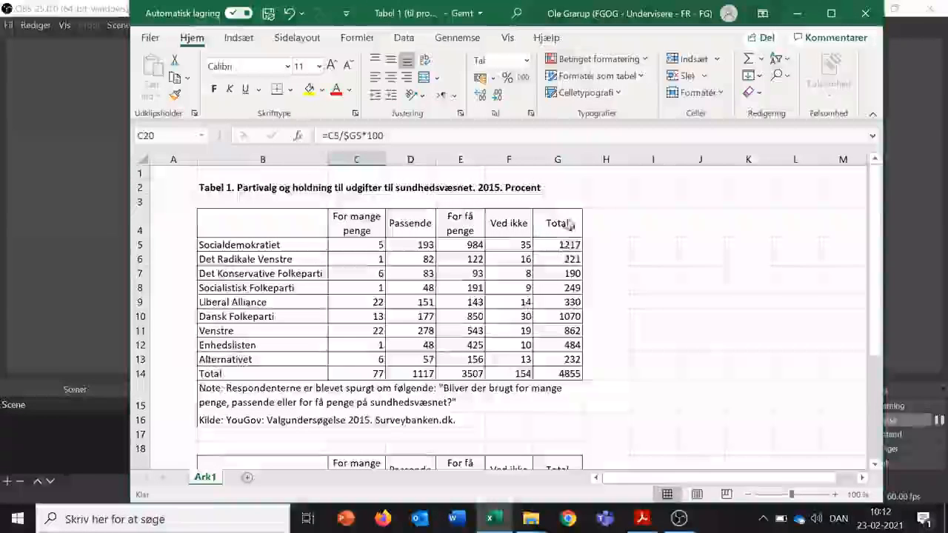
left_click(575, 247)
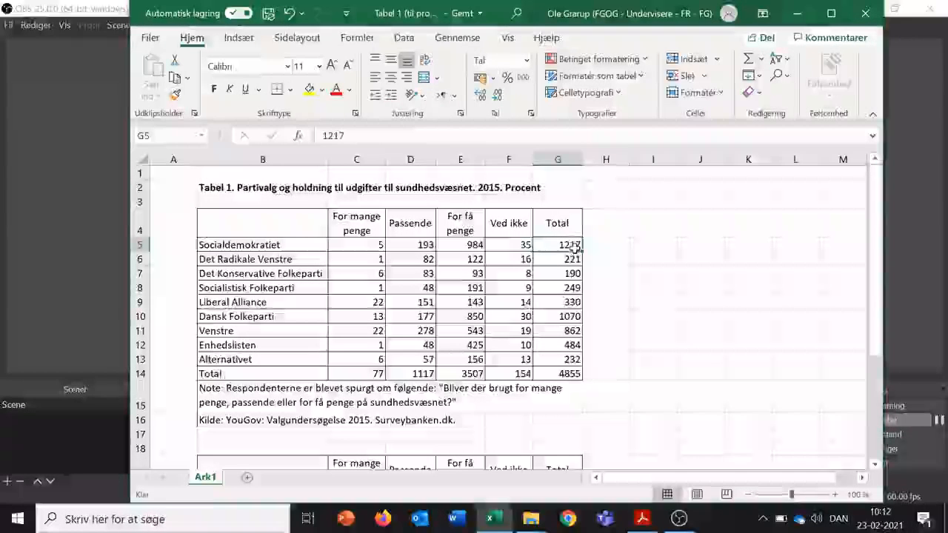
scroll(400, 371, "down", 2)
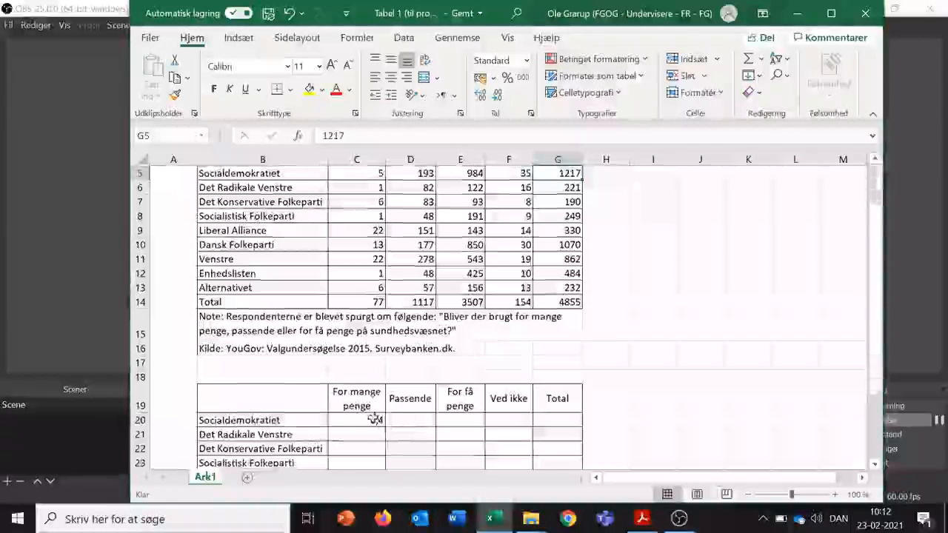
Fill the Socialdemokratiet formula from C20 across the row to the Total column in G20.
left_click(375, 419)
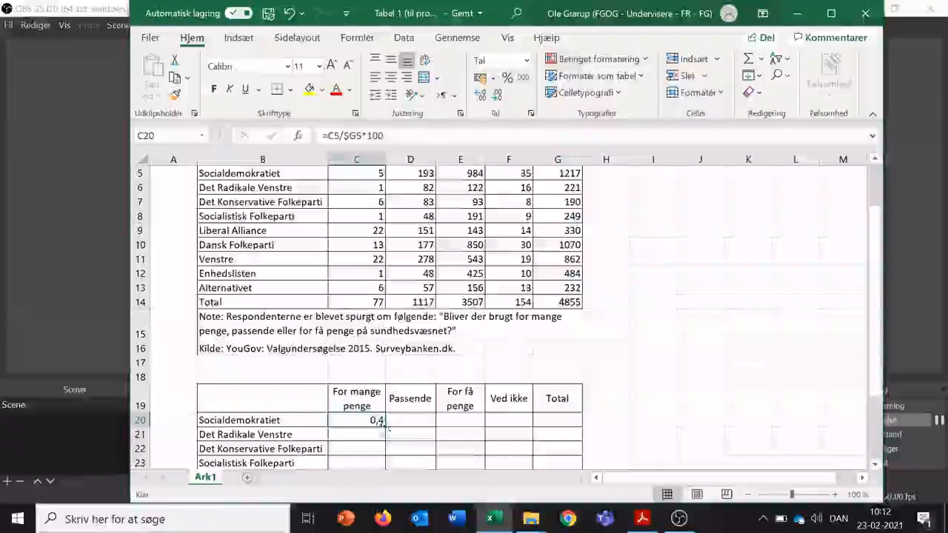
left_click_drag(386, 427, 356, 422)
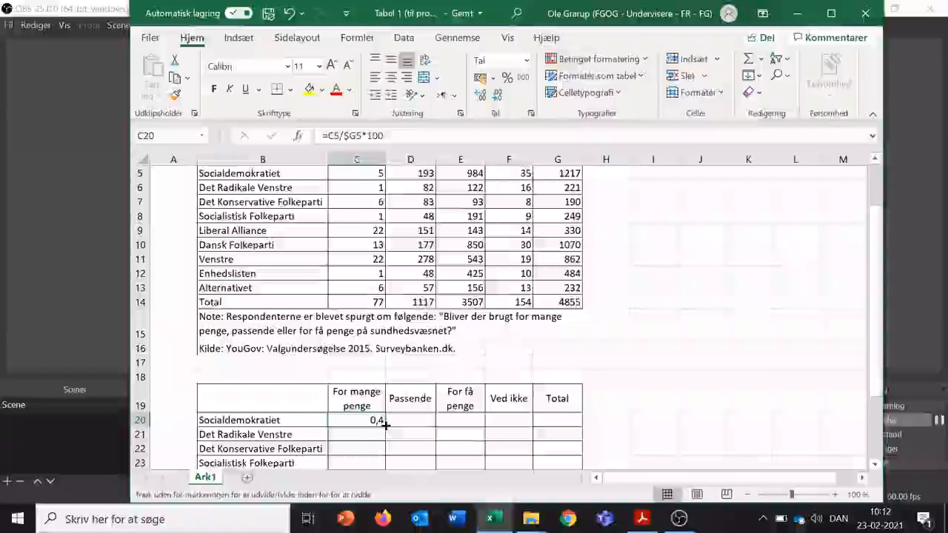
left_click_drag(385, 424, 570, 420)
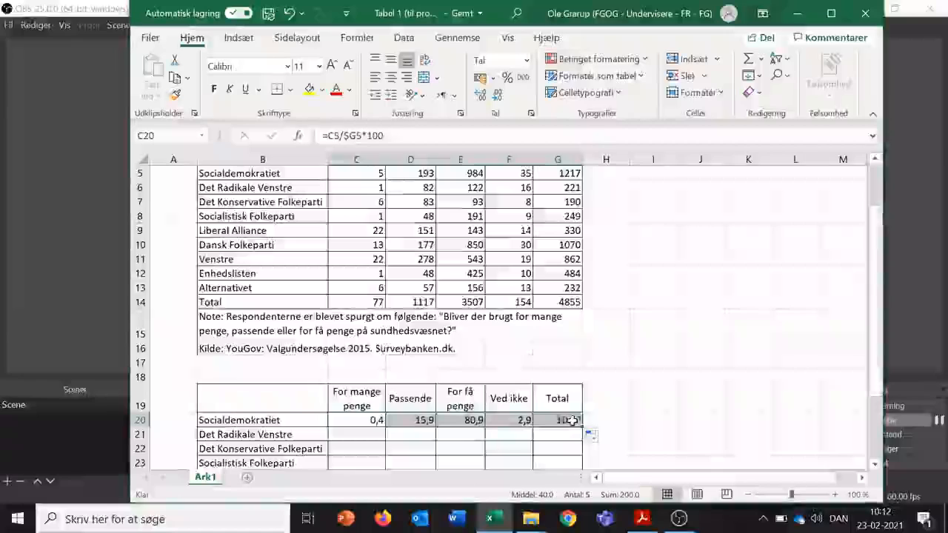
scroll(621, 434, "down", 2)
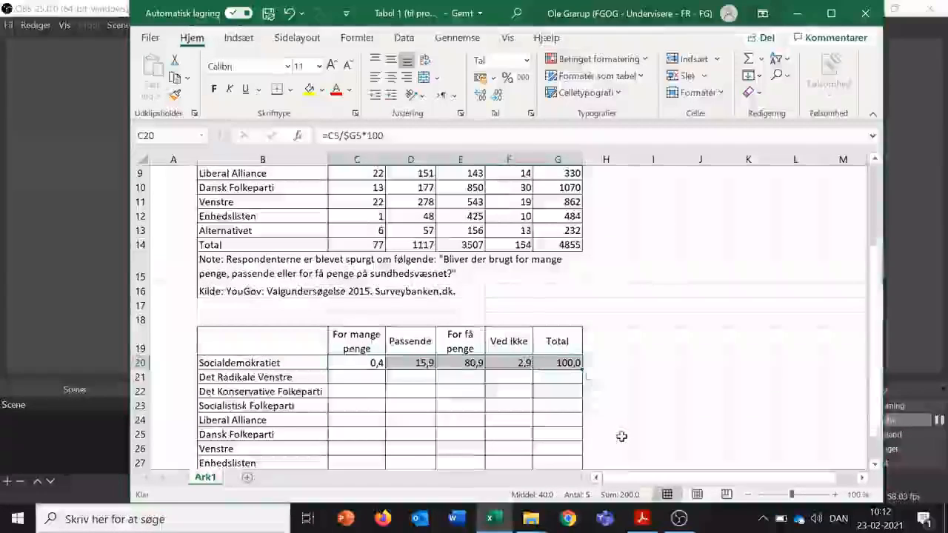
scroll(621, 436, "down", 1)
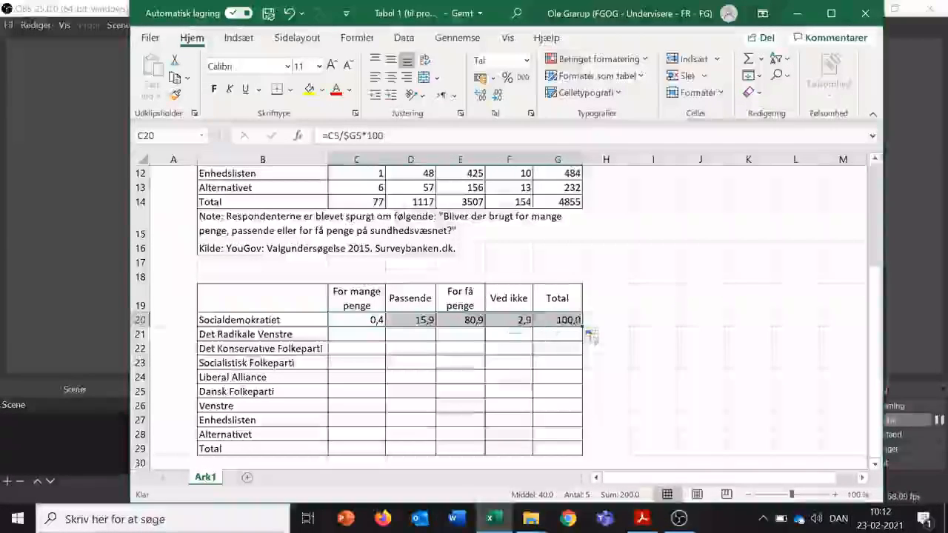
scroll(591, 335, "up", 3)
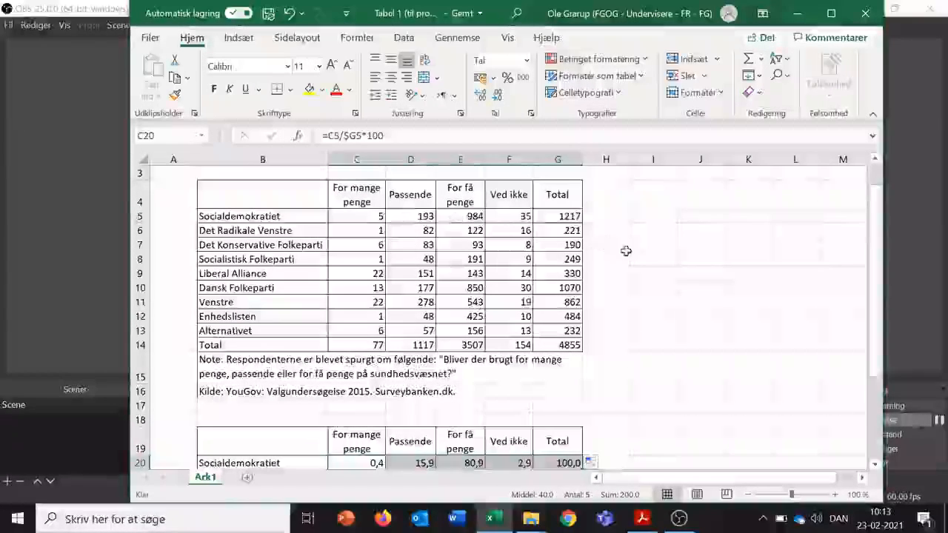
scroll(626, 251, "down", 3)
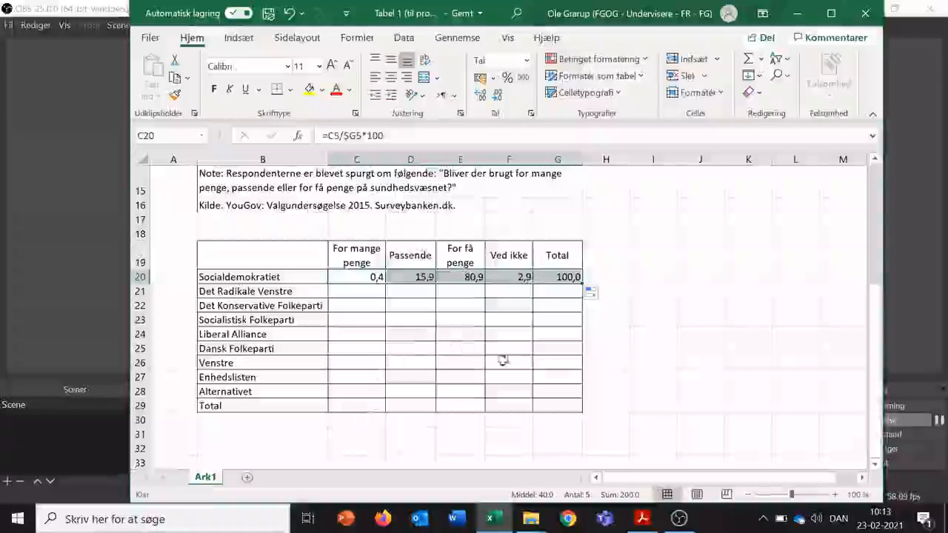
Fill the Socialdemokratiet percentage formulas in C20:G20 down through the Total row in row 29.
scroll(593, 335, "up", 1)
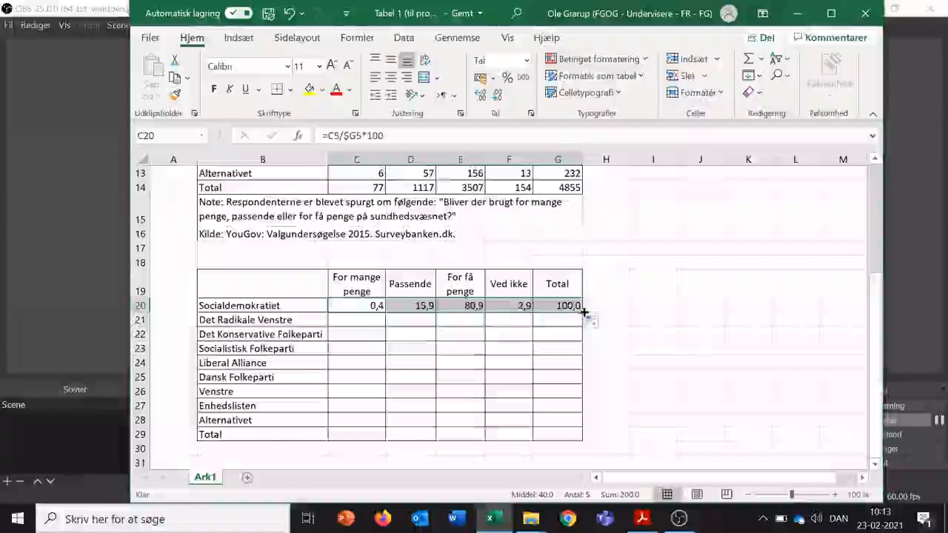
left_click(597, 303)
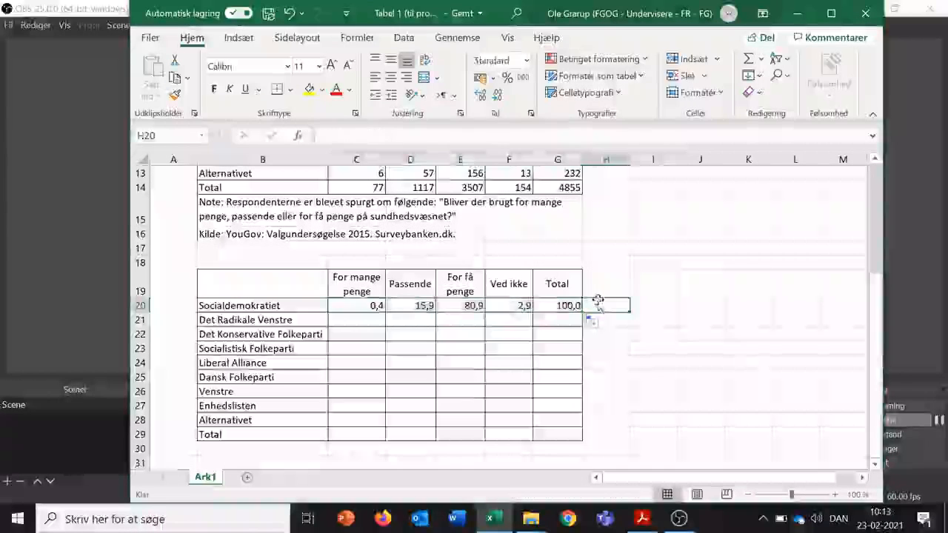
left_click_drag(368, 306, 570, 306)
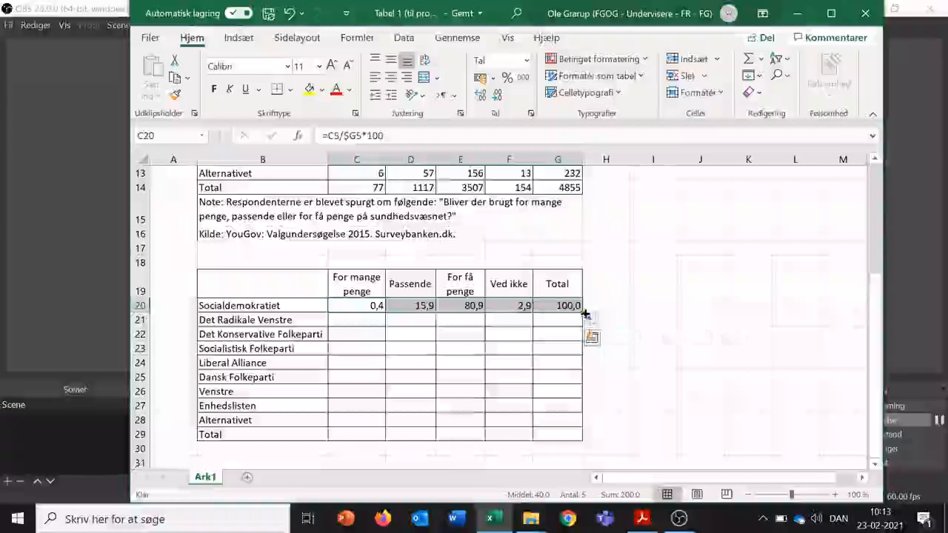
left_click_drag(581, 311, 580, 437)
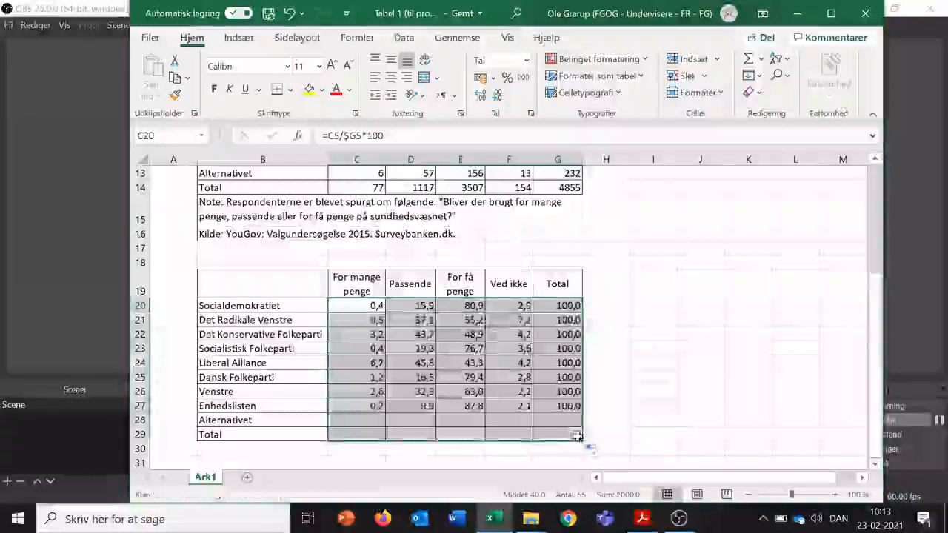
left_click(662, 406)
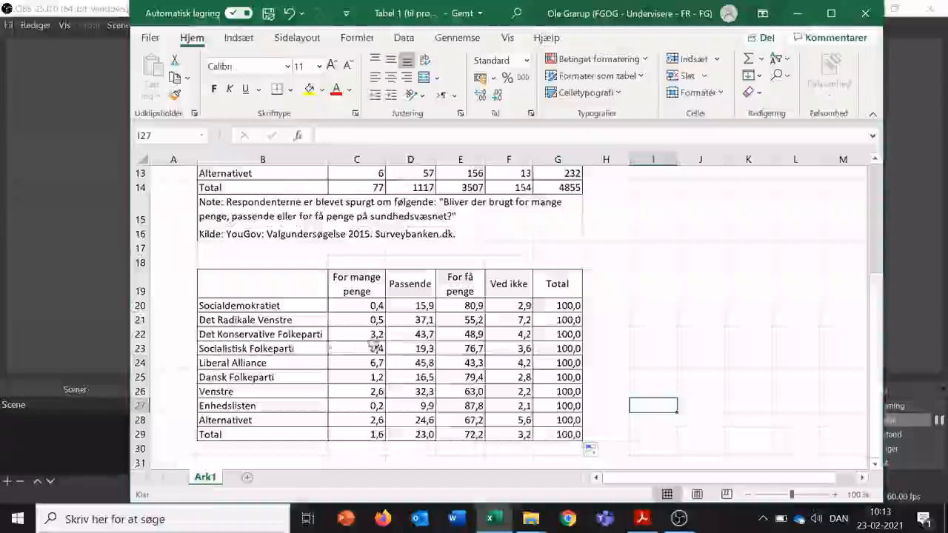
Review the Det Konservative Folkeparti percentages and their formulas in C22, D22 and E22.
left_click(378, 334)
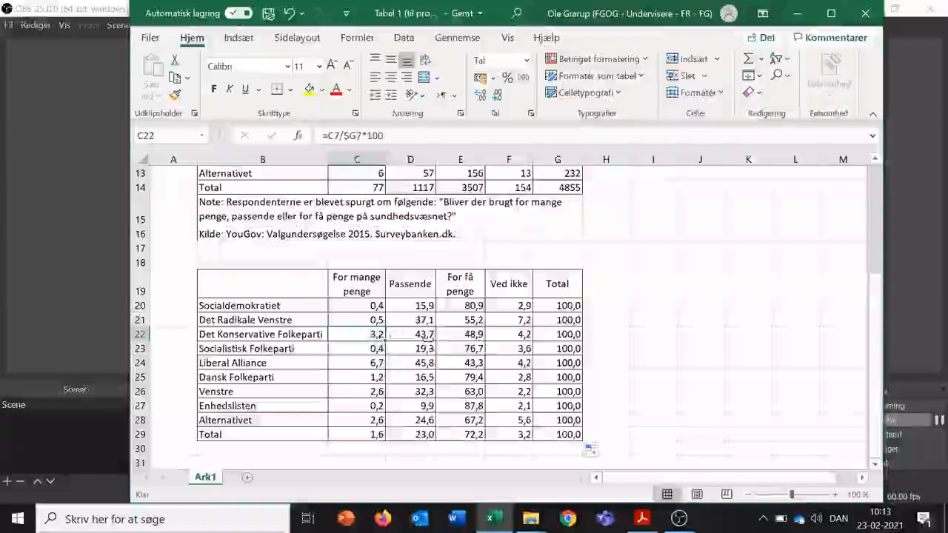
left_click(420, 336)
left_click(481, 334)
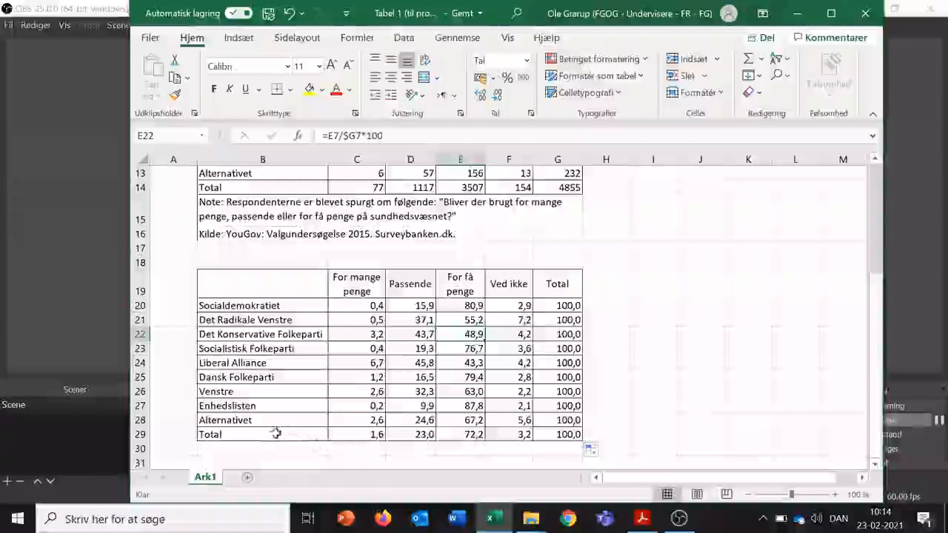
Make the percentage table's Total row, B29:G29, bold and check it against the overall total in G14.
left_click_drag(275, 434, 563, 434)
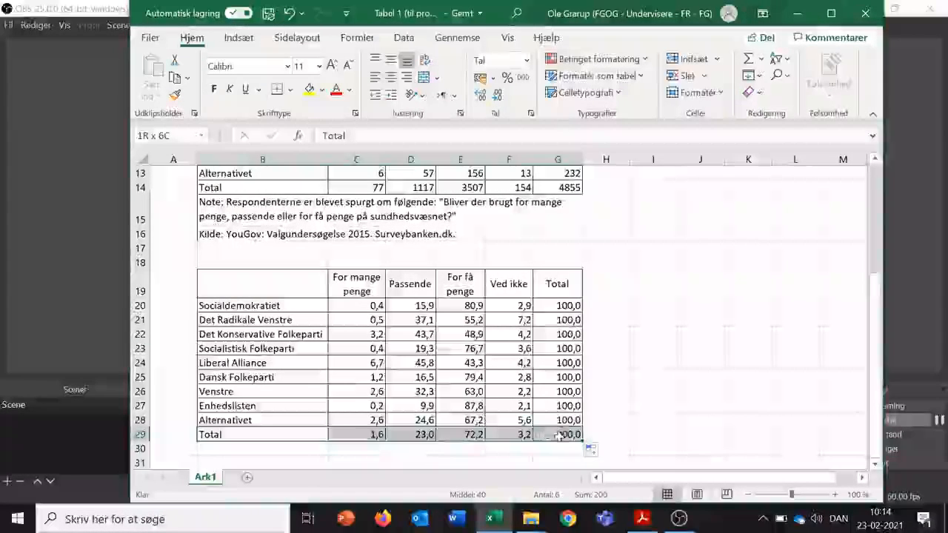
left_click(214, 89)
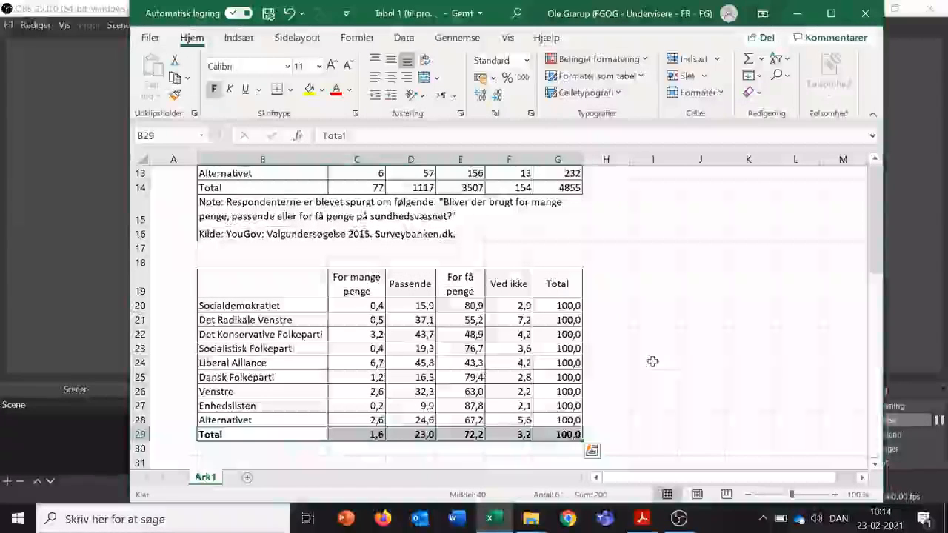
left_click(572, 190)
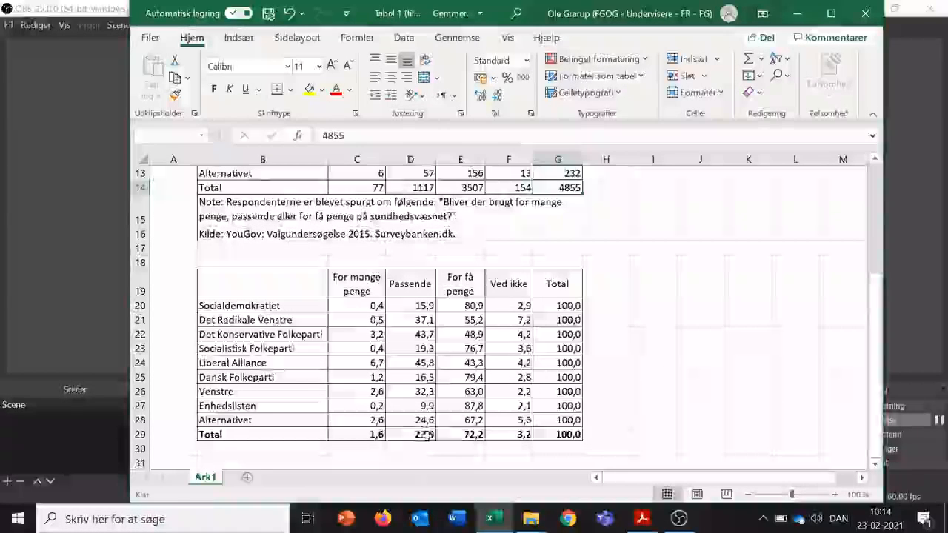
left_click(474, 434)
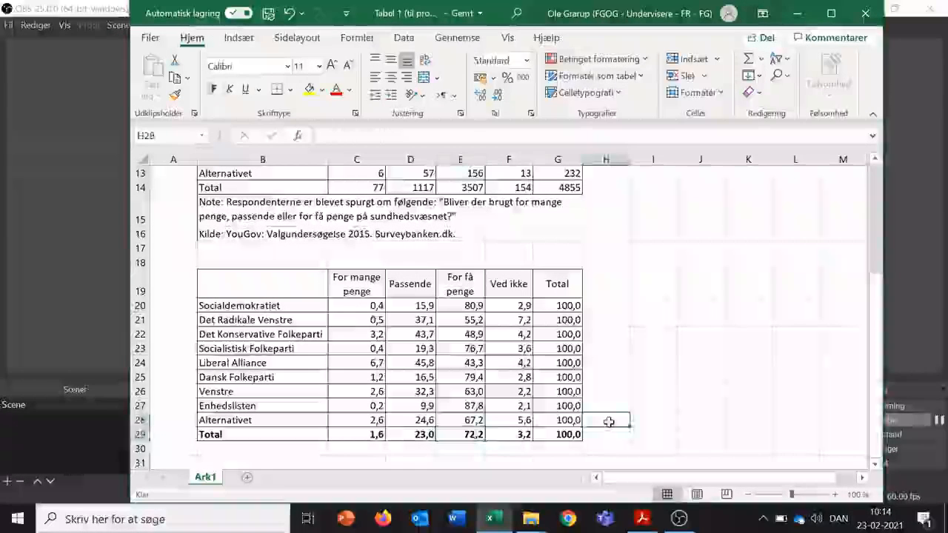
left_click(616, 376)
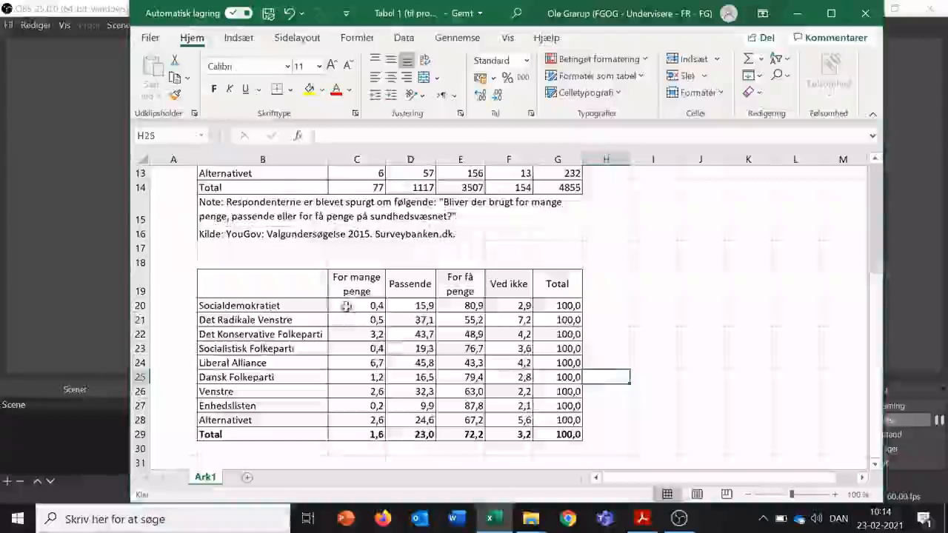
Reduce the percentages in C20:G29 to zero decimals and check the rounded values in C20 and C21.
left_click_drag(345, 305, 460, 334)
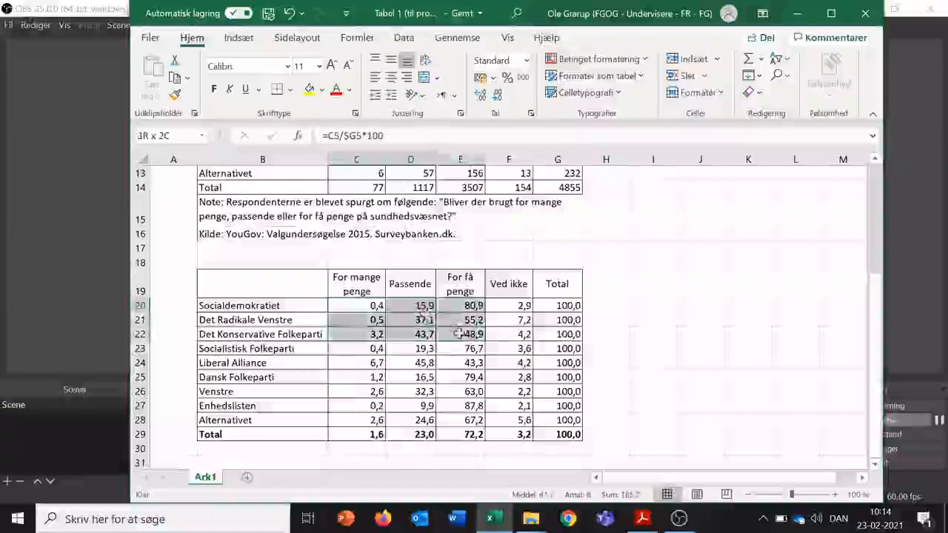
left_click_drag(523, 363, 549, 393)
left_click_drag(564, 434, 566, 435)
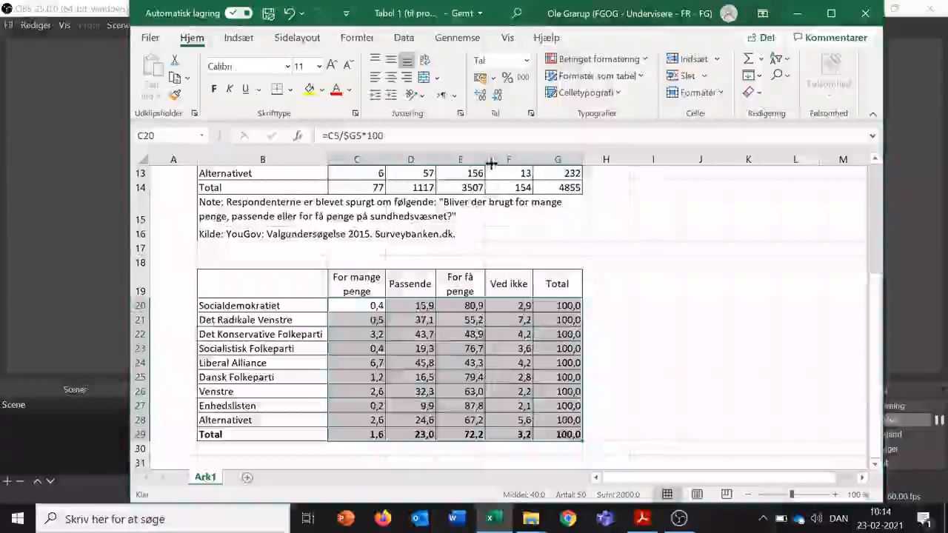
left_click(499, 99)
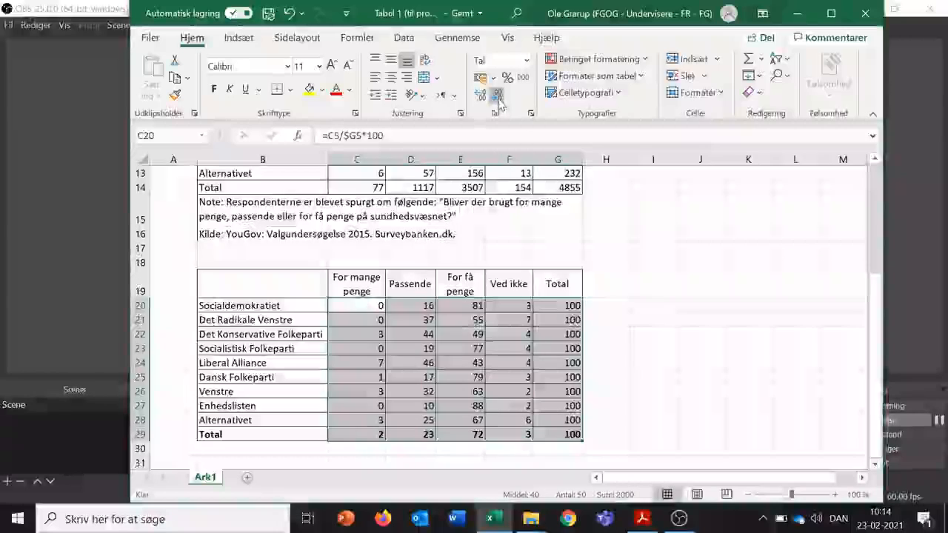
left_click(658, 210)
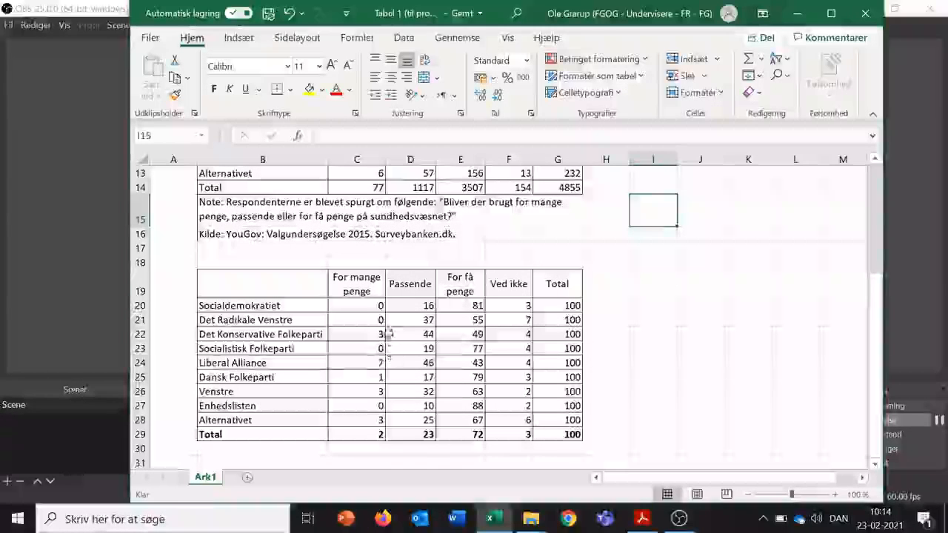
left_click(378, 307)
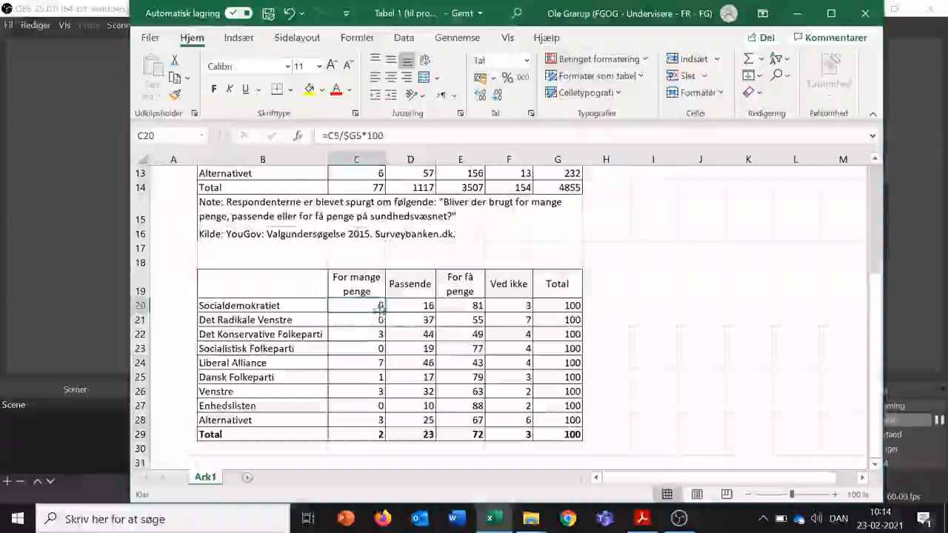
left_click(380, 318)
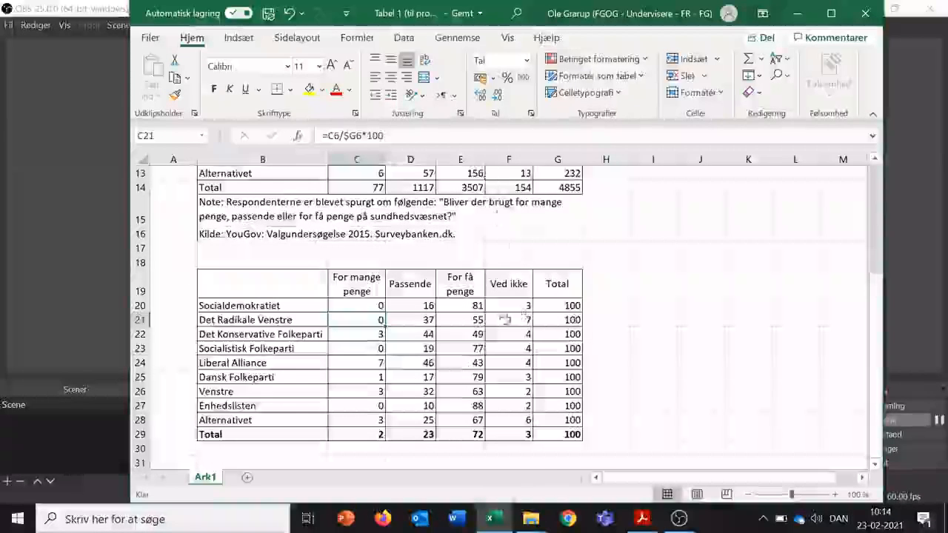
Restore one decimal place for all percentages in C20:G29.
left_click_drag(582, 355, 570, 435)
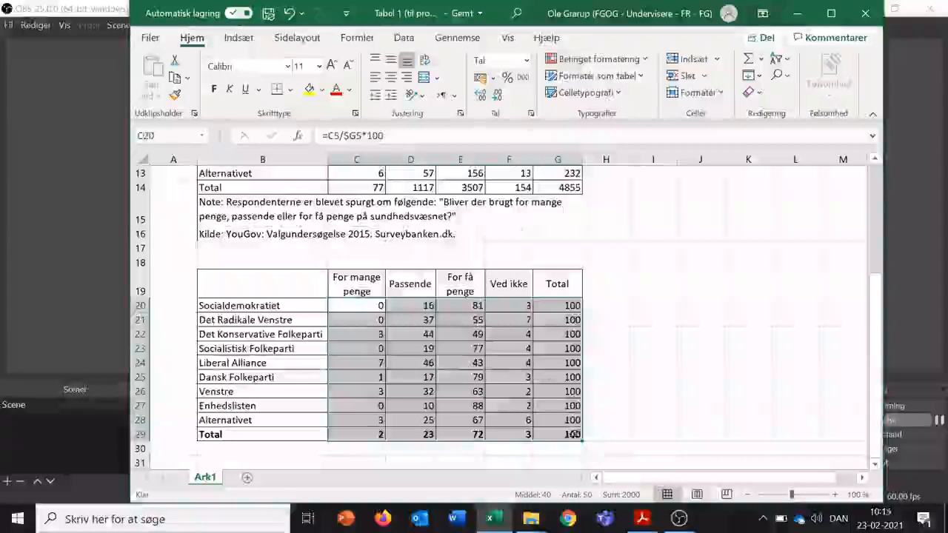
left_click(480, 96)
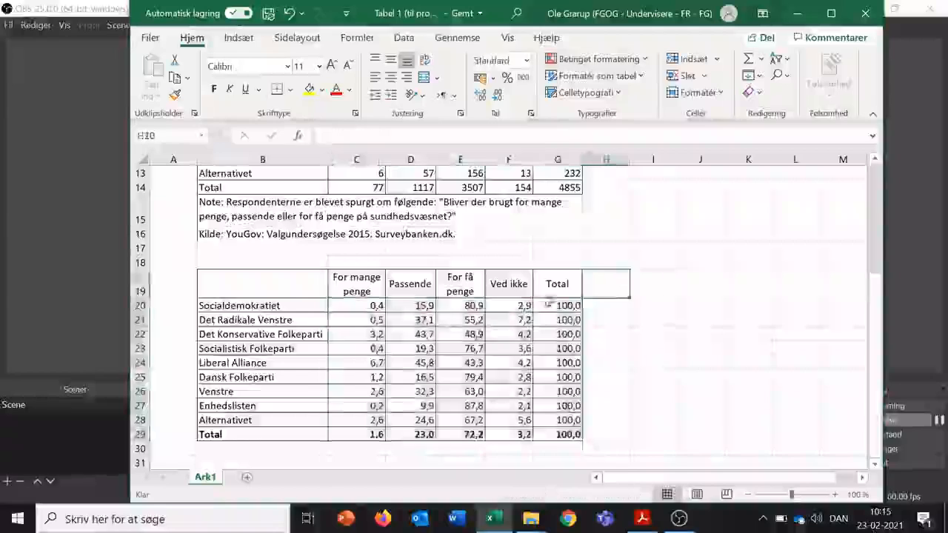
left_click(606, 284)
Copy the entire percentage table, B19:G29, including its headings and party names.
left_click_drag(266, 285, 466, 363)
left_click_drag(549, 415, 555, 434)
key("ctrl+c")
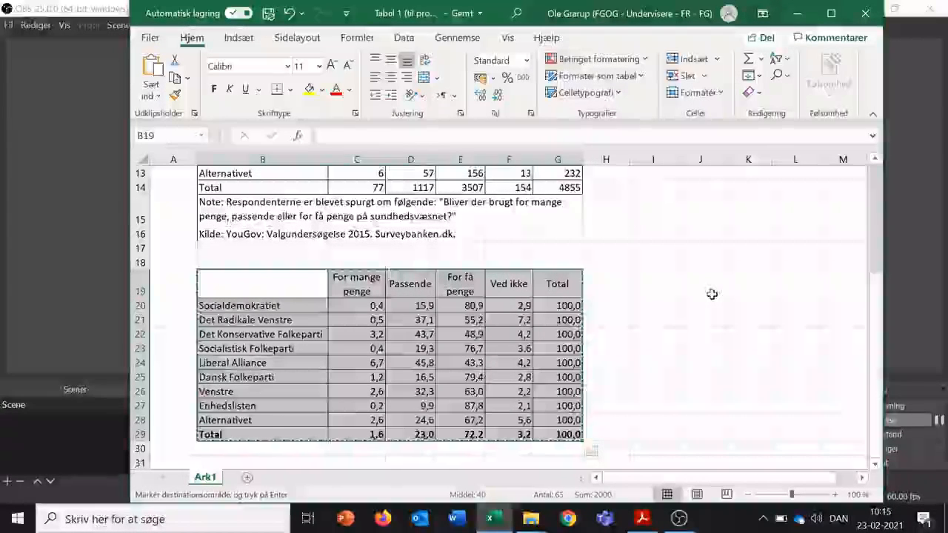
mouse_move(683, 521)
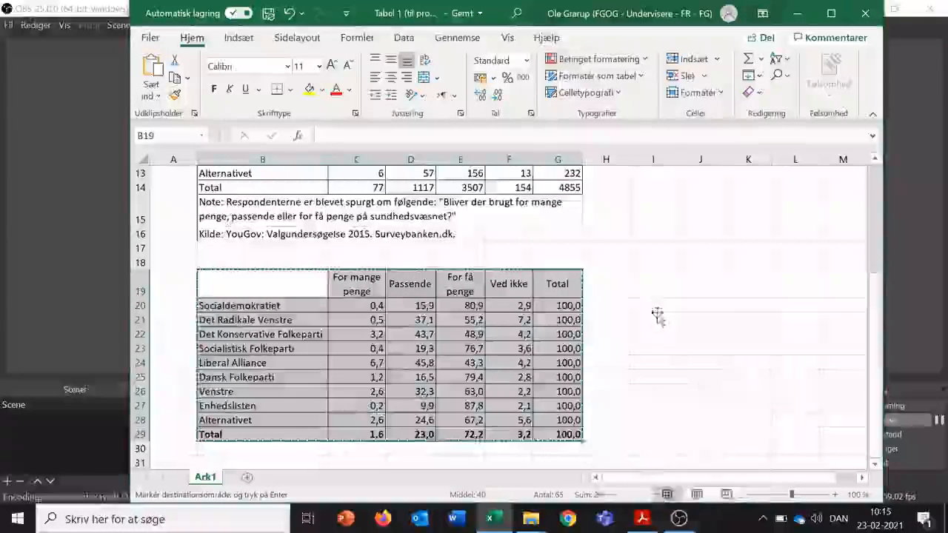
left_click(656, 317)
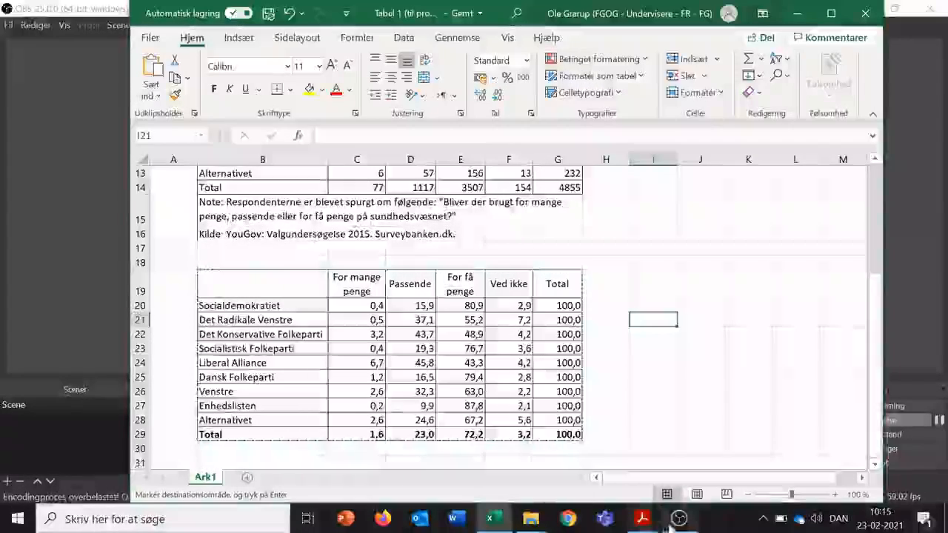